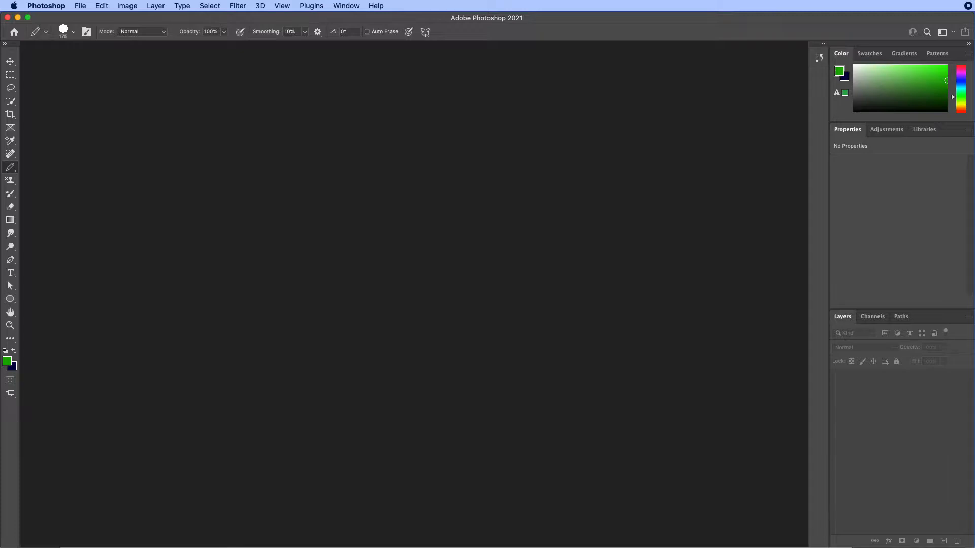
Start a new document and look through the Saved, Photo, Print, Mobile and Recent presets.
{"action": "left_click", "coordinate": [87, 7]}
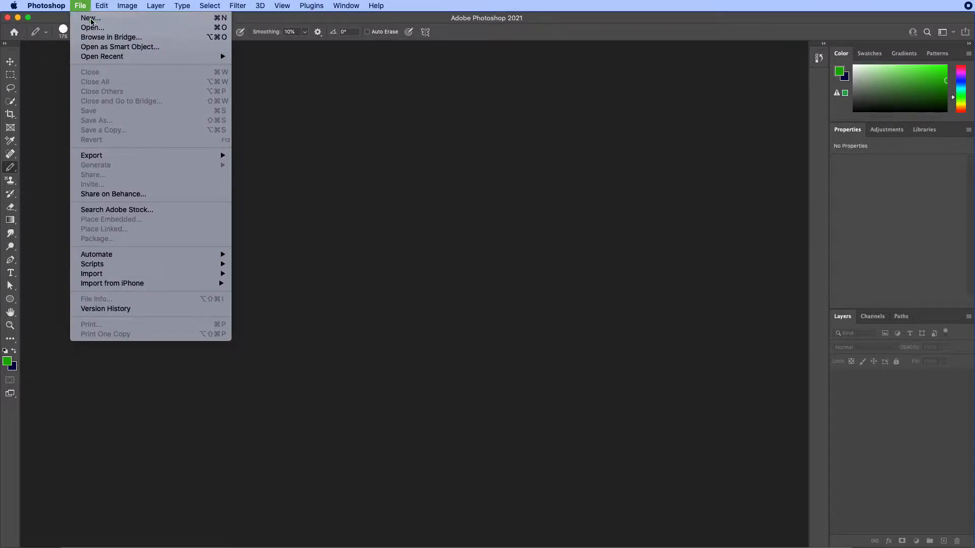
{"action": "left_click", "coordinate": [83, 19]}
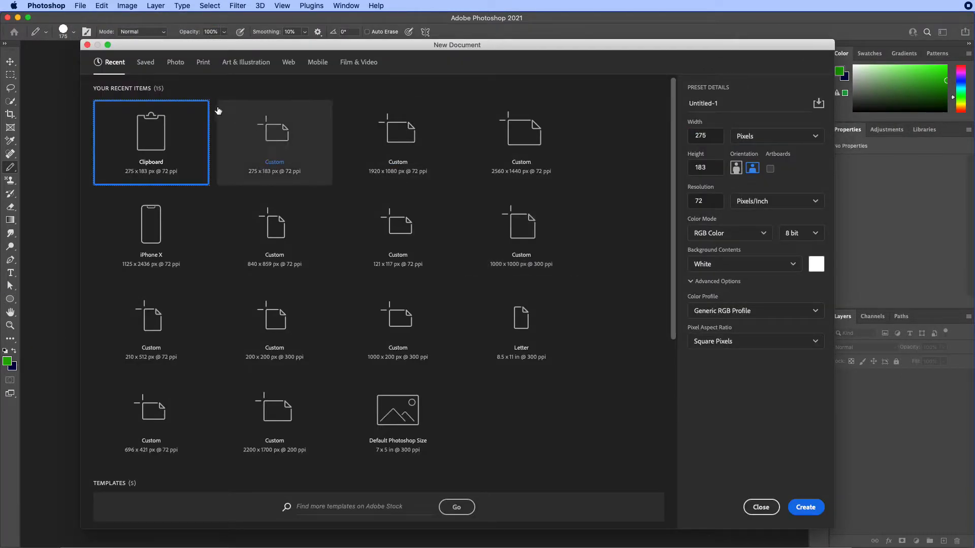
{"action": "left_click", "coordinate": [140, 66]}
{"action": "left_click", "coordinate": [175, 66]}
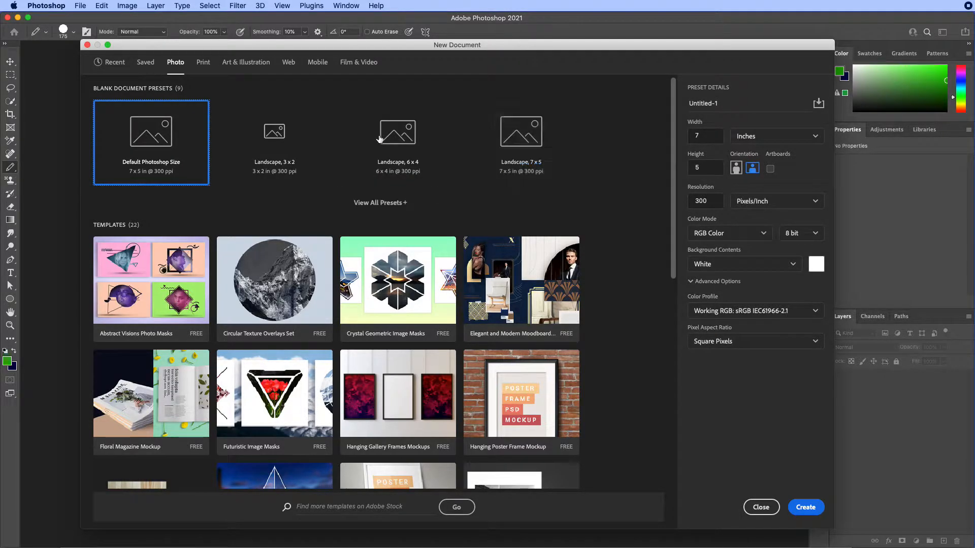
{"action": "left_click", "coordinate": [204, 62]}
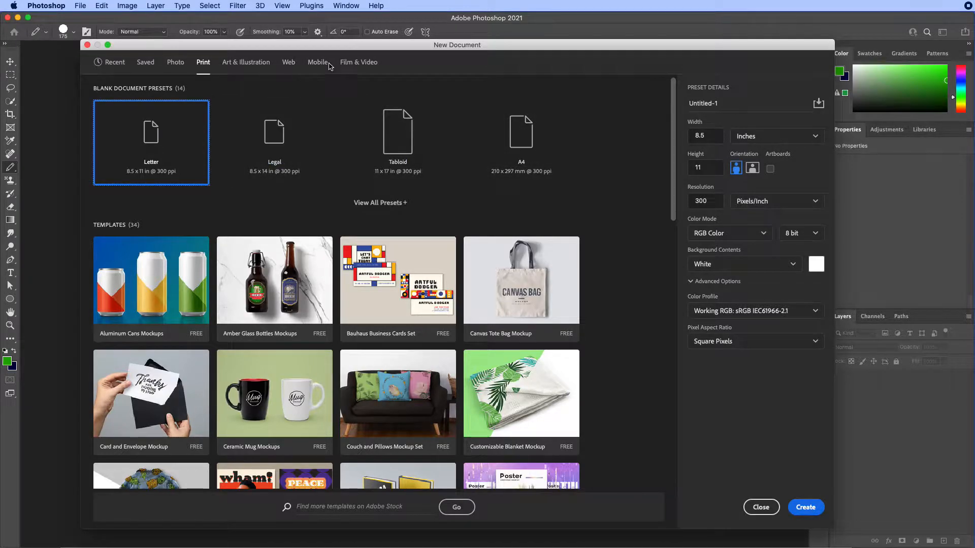
{"action": "left_click_drag", "start_coordinate": [327, 46], "coordinate": [311, 49]}
{"action": "left_click", "coordinate": [303, 65]}
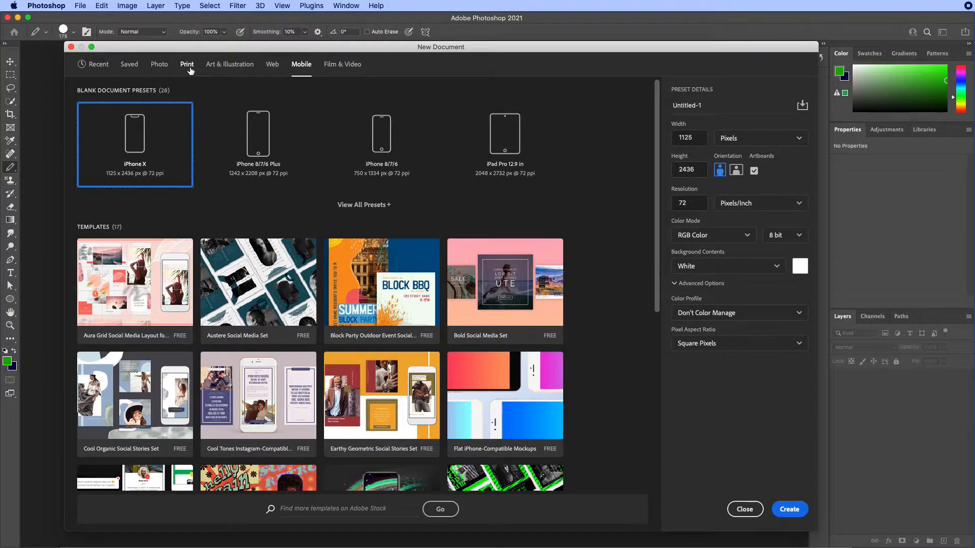
{"action": "left_click", "coordinate": [99, 64]}
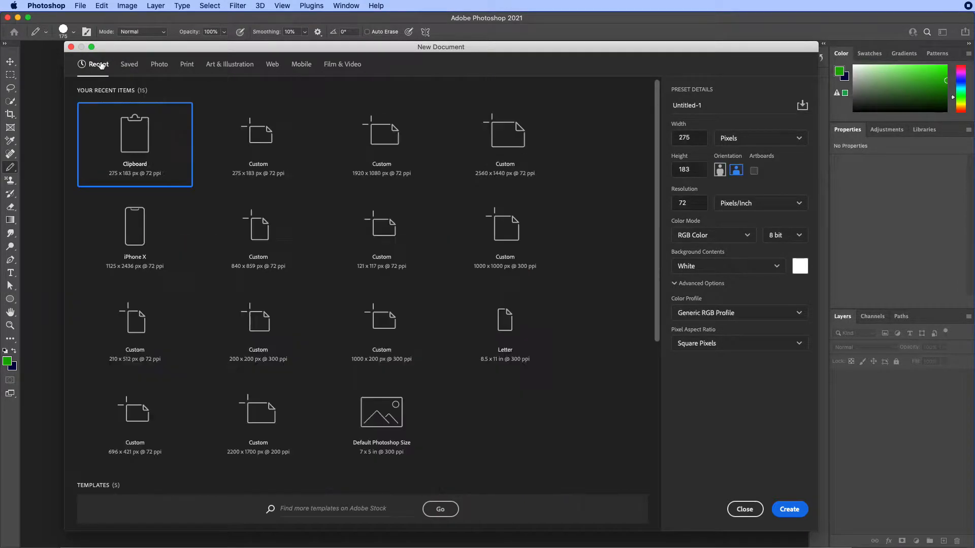
Create a blank document from the Letter print preset, 8.5 x 11 in at 300 ppi.
{"action": "left_click", "coordinate": [137, 66]}
{"action": "left_click", "coordinate": [187, 65]}
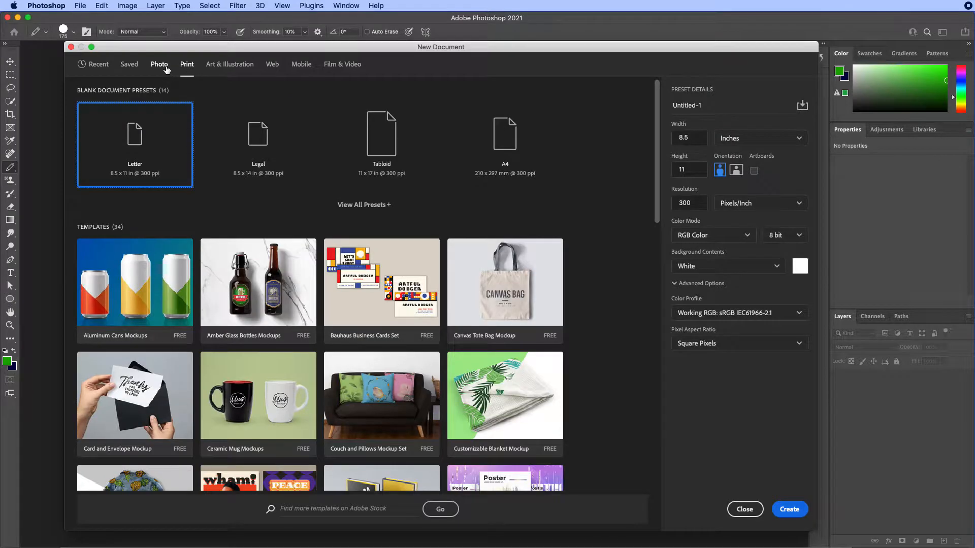
{"action": "double_click", "coordinate": [131, 138]}
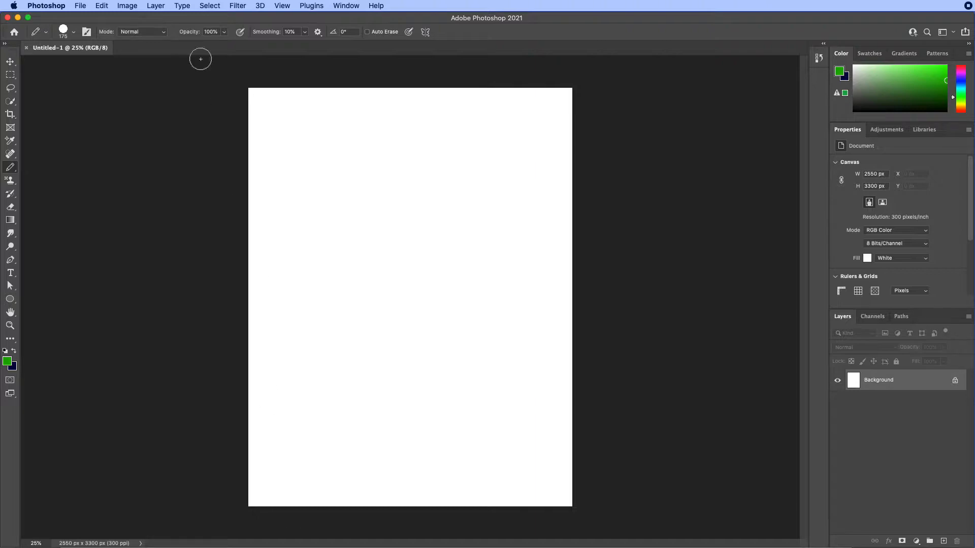
Examine the width, unit and orientation settings for another new document and dismiss the dialog.
{"action": "left_click", "coordinate": [80, 6]}
{"action": "left_click", "coordinate": [91, 18]}
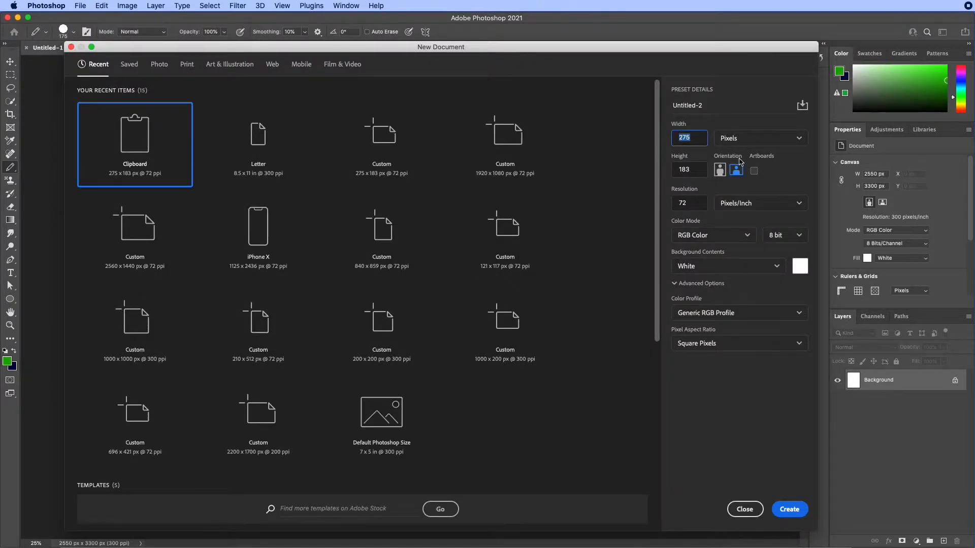
{"action": "left_click", "coordinate": [738, 139]}
{"action": "left_click", "coordinate": [734, 176]}
{"action": "left_click", "coordinate": [730, 142]}
{"action": "left_click", "coordinate": [730, 157]}
{"action": "left_click", "coordinate": [698, 145]}
{"action": "left_click", "coordinate": [745, 509]}
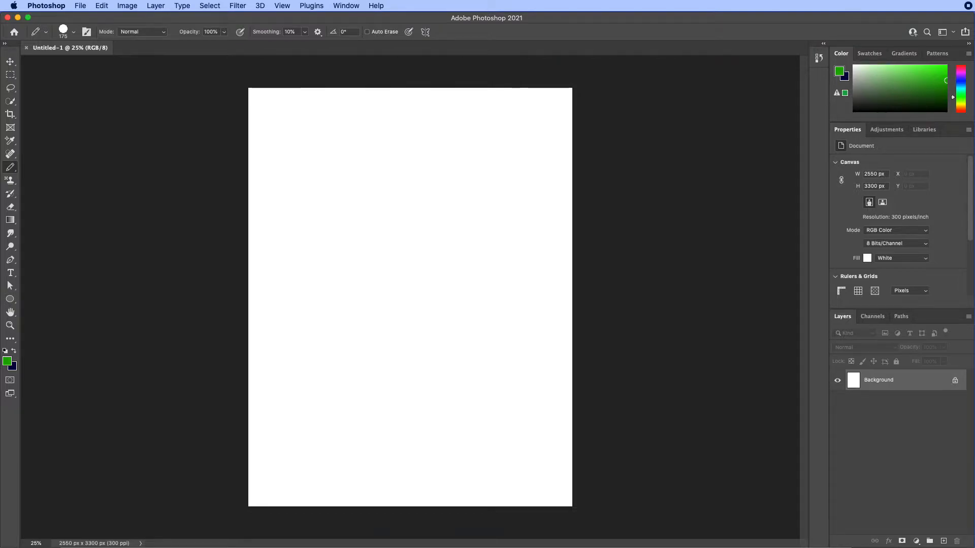
Switch to Firefox, copy the Gateway Arch Morning Landscape image from the landscape search results, and return to Photoshop.
{"action": "key", "text": "super+Tab"}
{"action": "left_click", "coordinate": [729, 422]}
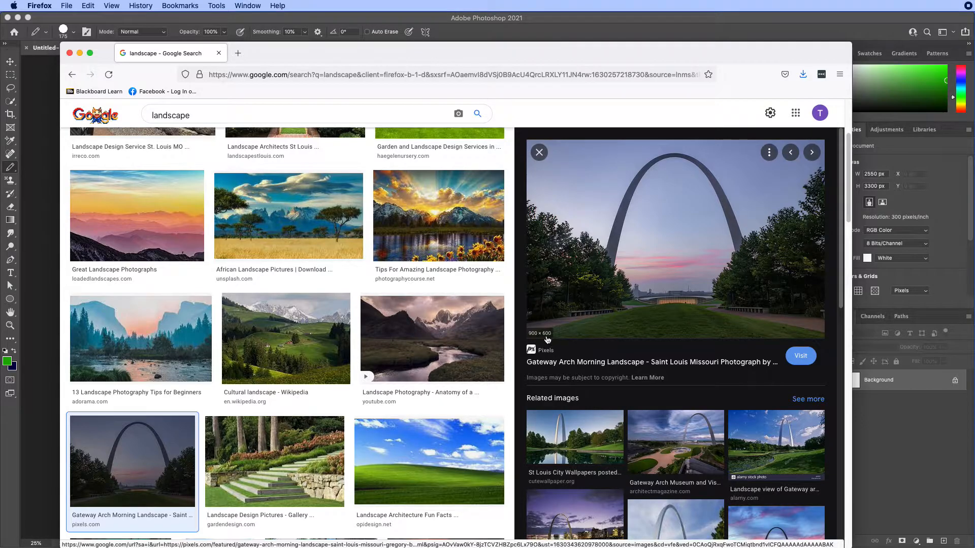
{"action": "right_click", "coordinate": [615, 245]}
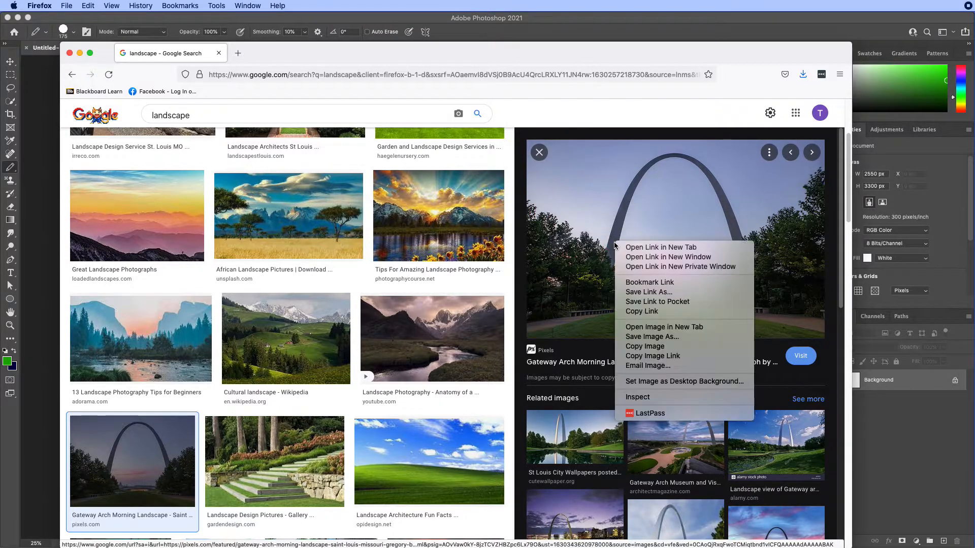
{"action": "left_click", "coordinate": [643, 347]}
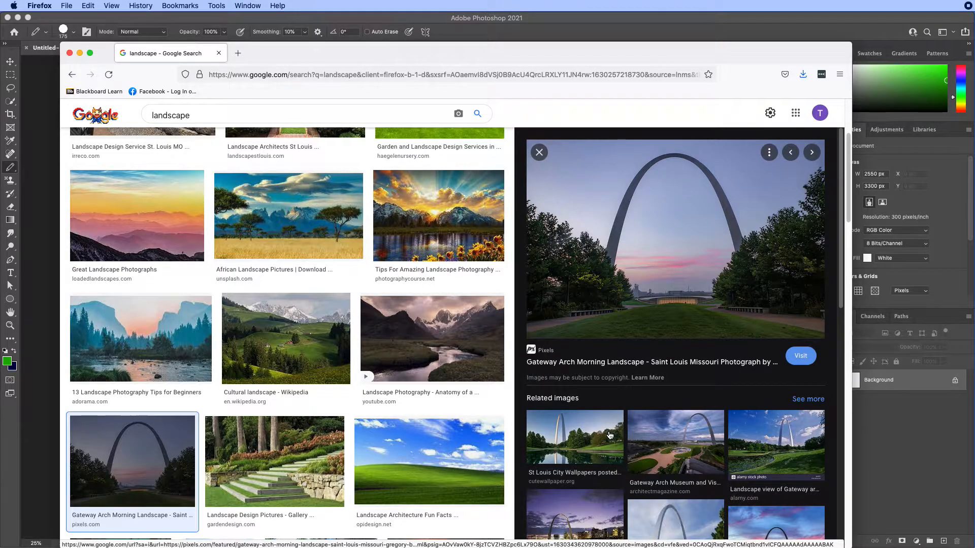
{"action": "left_click", "coordinate": [80, 54]}
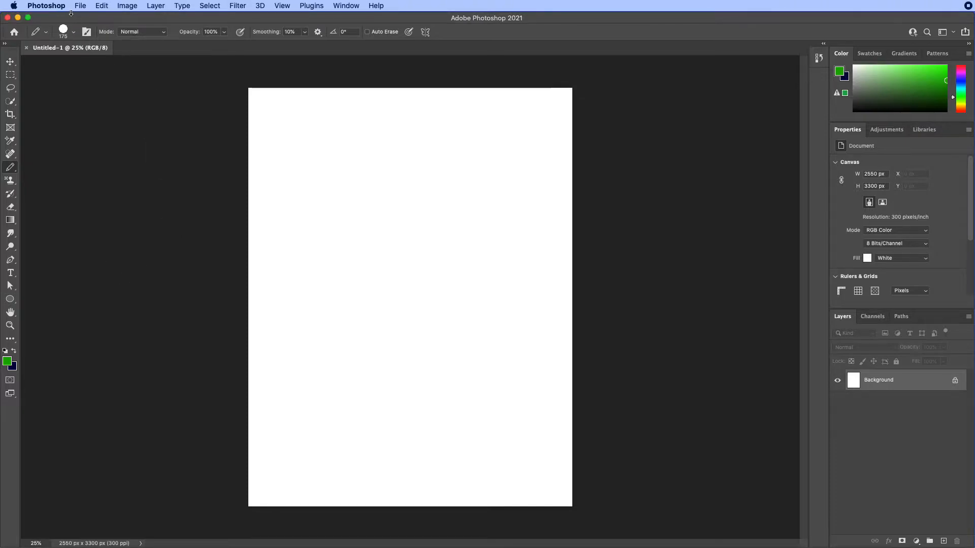
Create a 900 x 600 px document at 72 ppi from the Clipboard preset and paste the copied arch image into it.
{"action": "left_click", "coordinate": [80, 6]}
{"action": "left_click", "coordinate": [83, 17]}
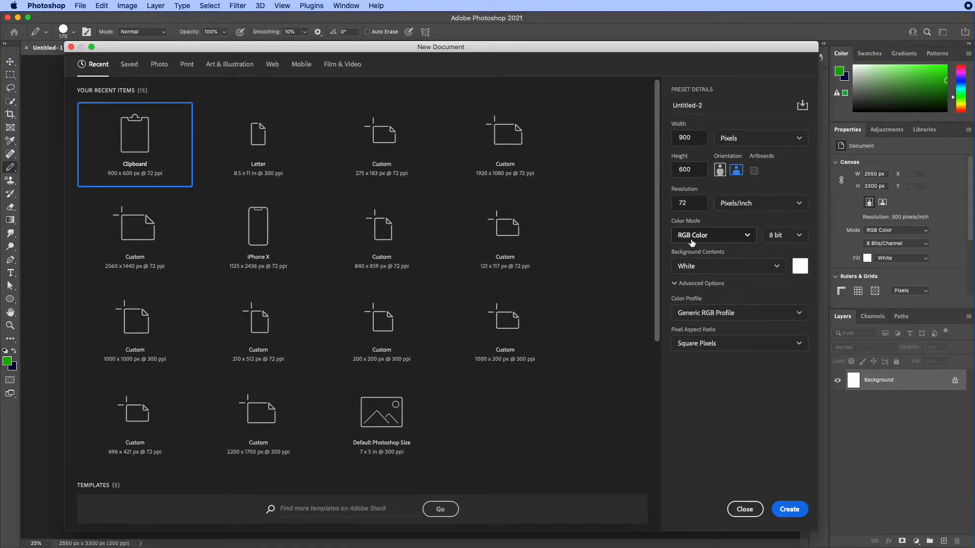
{"action": "double_click", "coordinate": [698, 138]}
{"action": "left_click", "coordinate": [795, 514]}
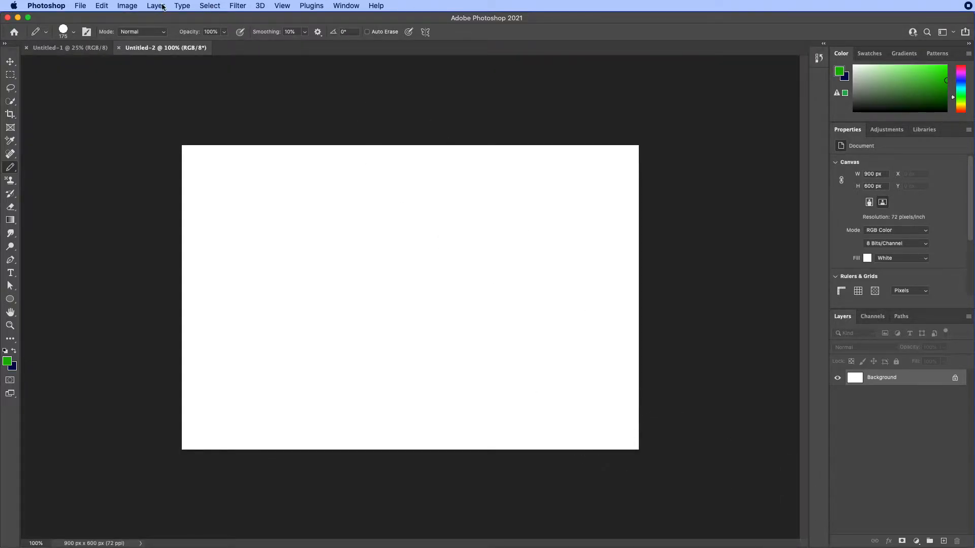
{"action": "left_click", "coordinate": [101, 7]}
{"action": "left_click", "coordinate": [118, 98]}
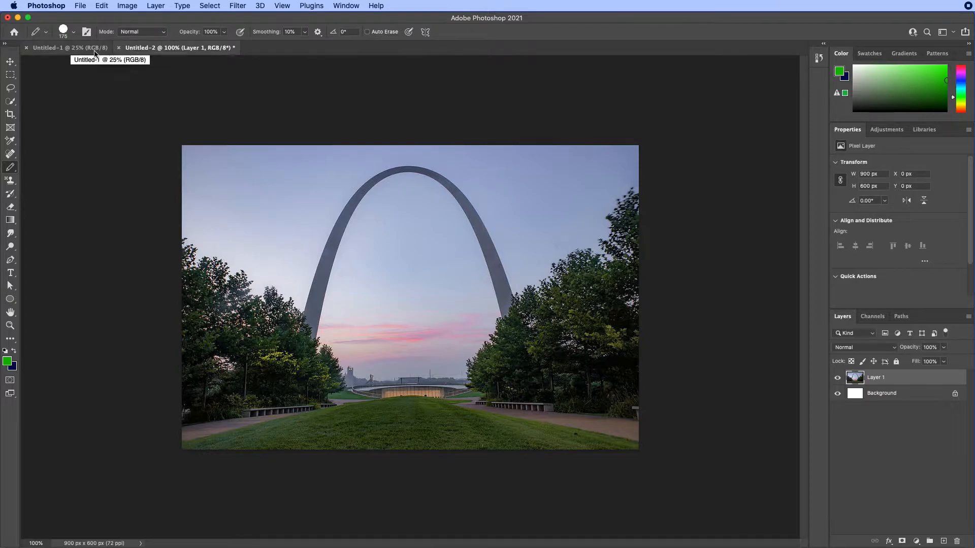
Switch back and forth between Untitled-1 and Untitled-2 to compare their canvases and zoom levels.
{"action": "left_click", "coordinate": [49, 48]}
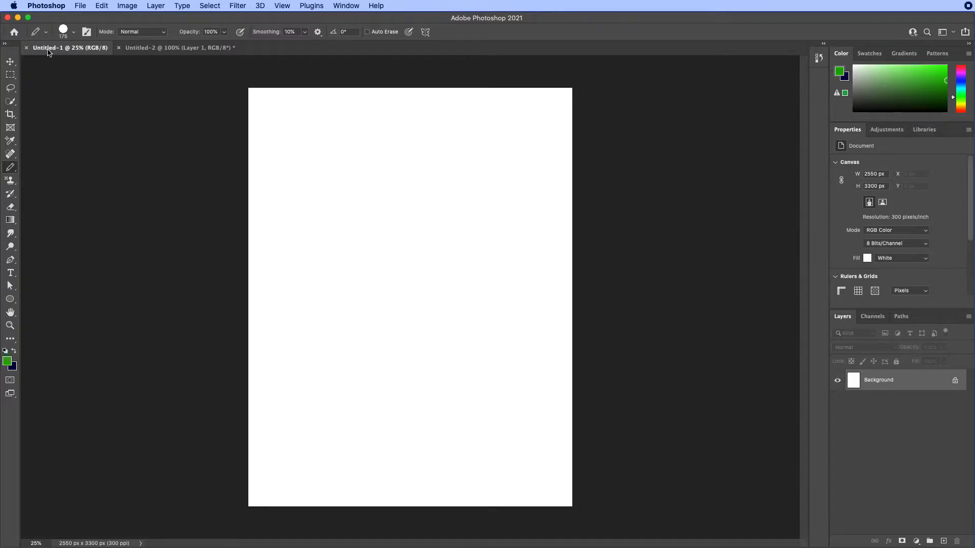
{"action": "left_click", "coordinate": [149, 49]}
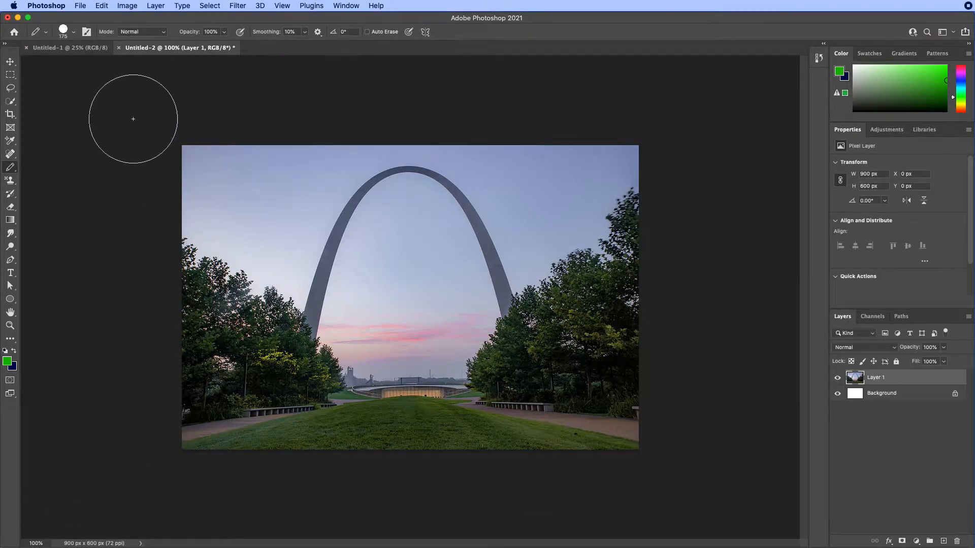
{"action": "left_click", "coordinate": [76, 49]}
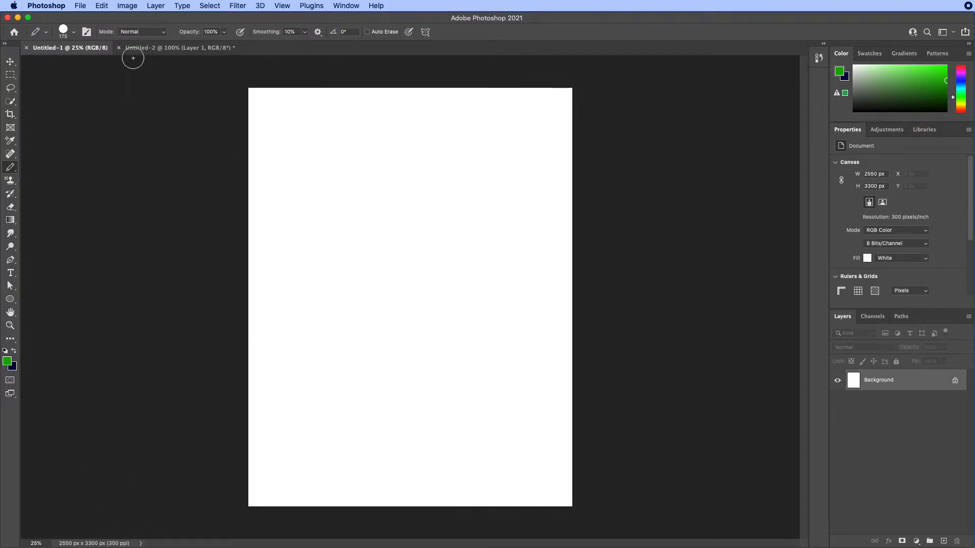
{"action": "left_click", "coordinate": [163, 48]}
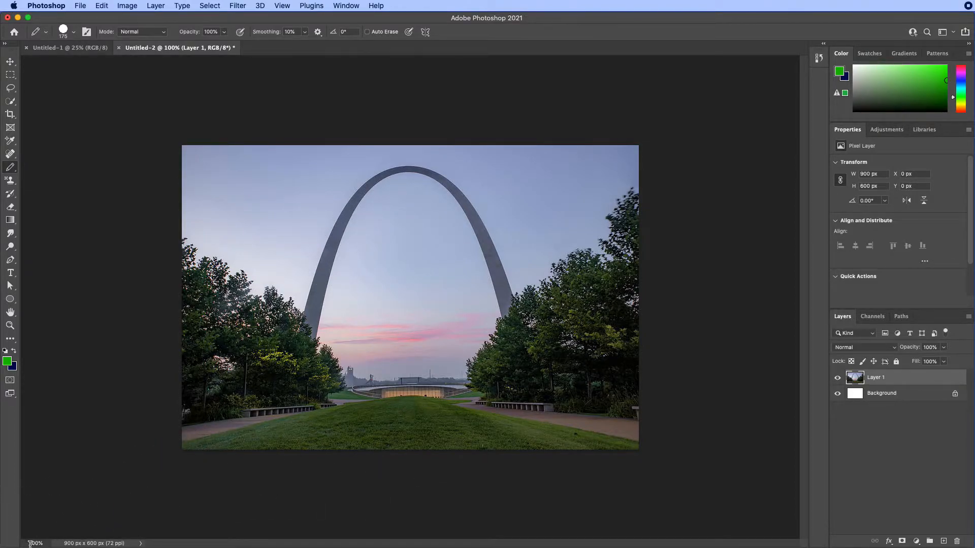
{"action": "left_click", "coordinate": [70, 48]}
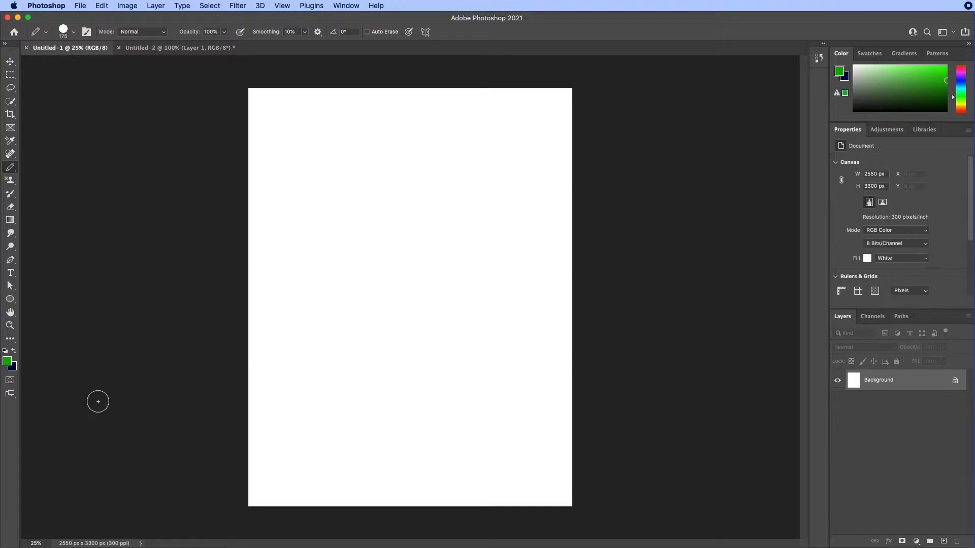
Zoom the blank letter-size document out to 9.56% and back in to 26.25%.
{"action": "left_click", "coordinate": [10, 325]}
{"action": "left_click_drag", "start_coordinate": [352, 312], "coordinate": [329, 327]}
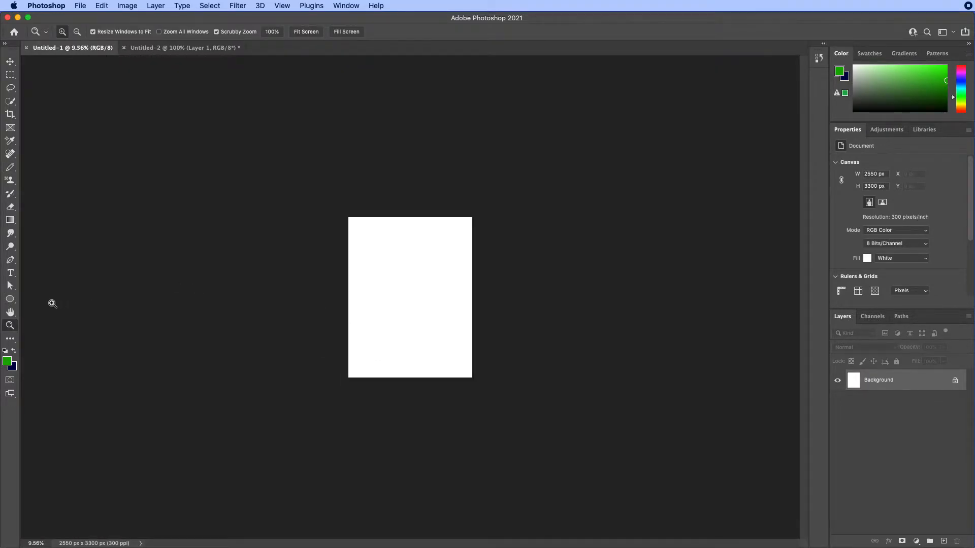
{"action": "left_click_drag", "start_coordinate": [413, 302], "coordinate": [466, 321]}
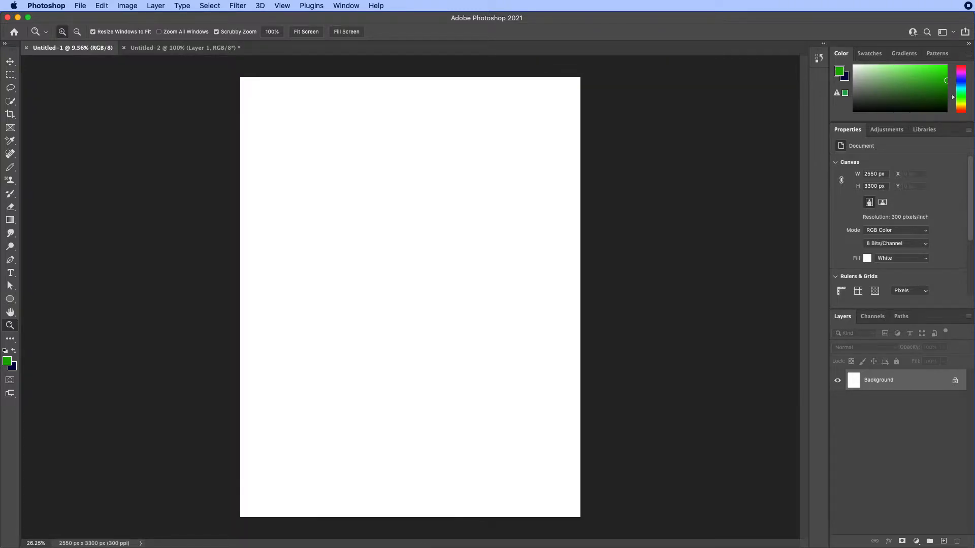
Open the five photos from DSC02278.jpg through DSC02358.jpg in the May 22 21 car show folder.
{"action": "left_click", "coordinate": [85, 7]}
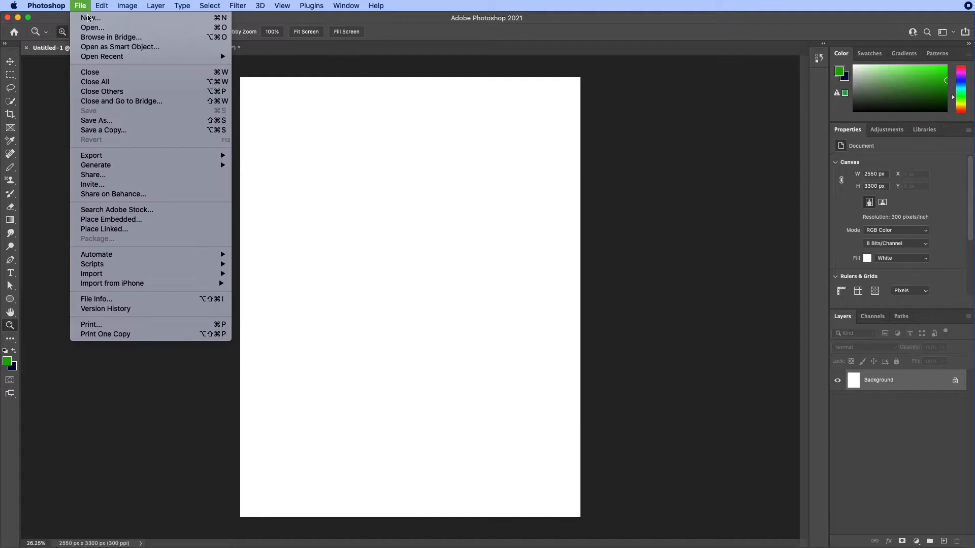
{"action": "left_click", "coordinate": [121, 29]}
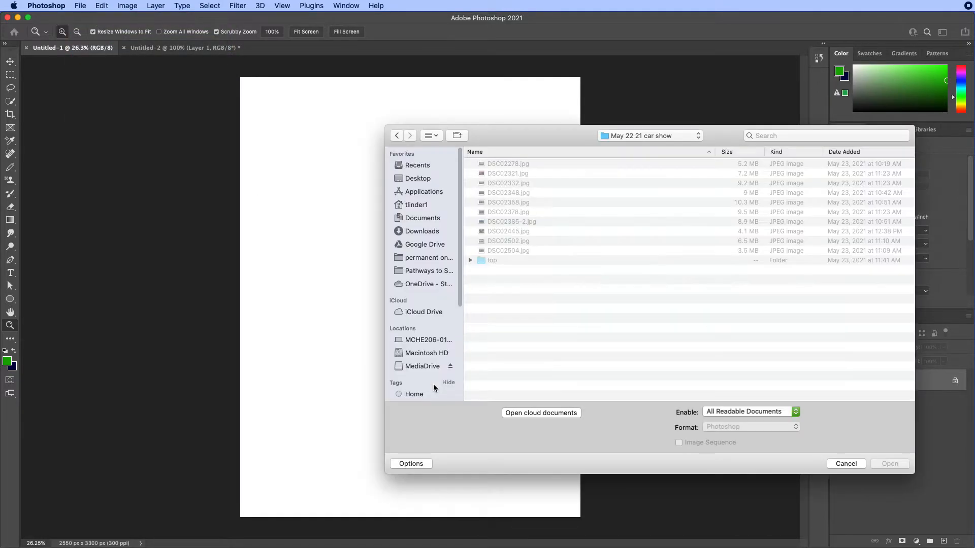
{"action": "left_click", "coordinate": [504, 165]}
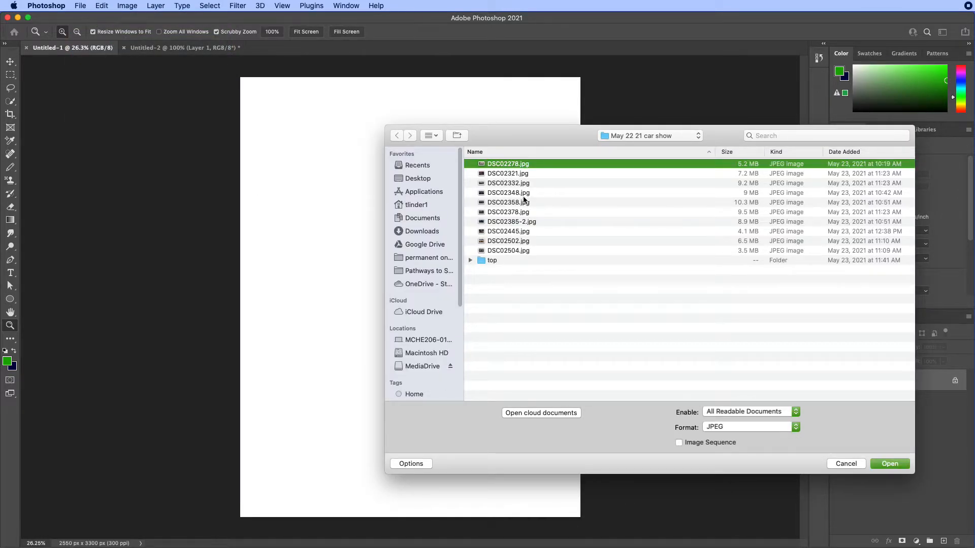
{"action": "left_click", "coordinate": [526, 212], "text": "shift"}
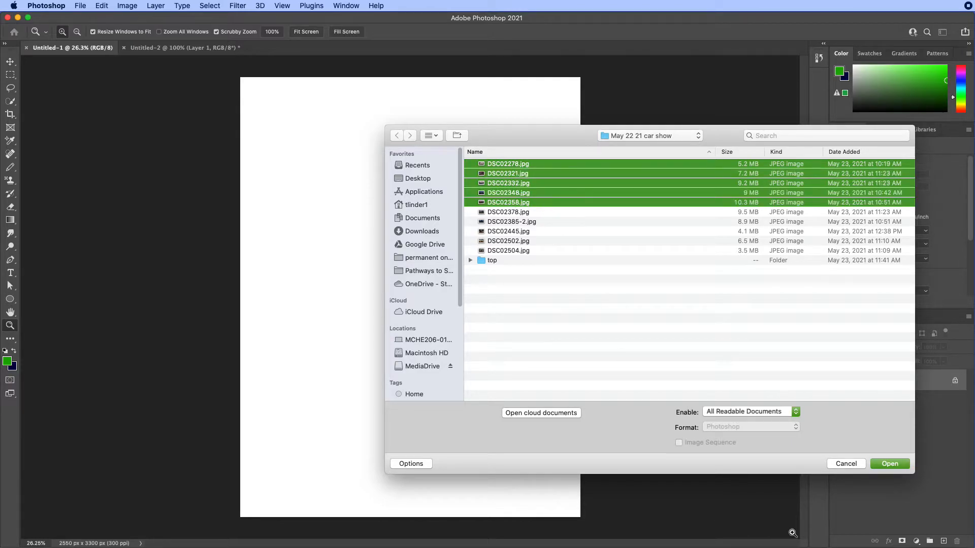
{"action": "left_click", "coordinate": [890, 465]}
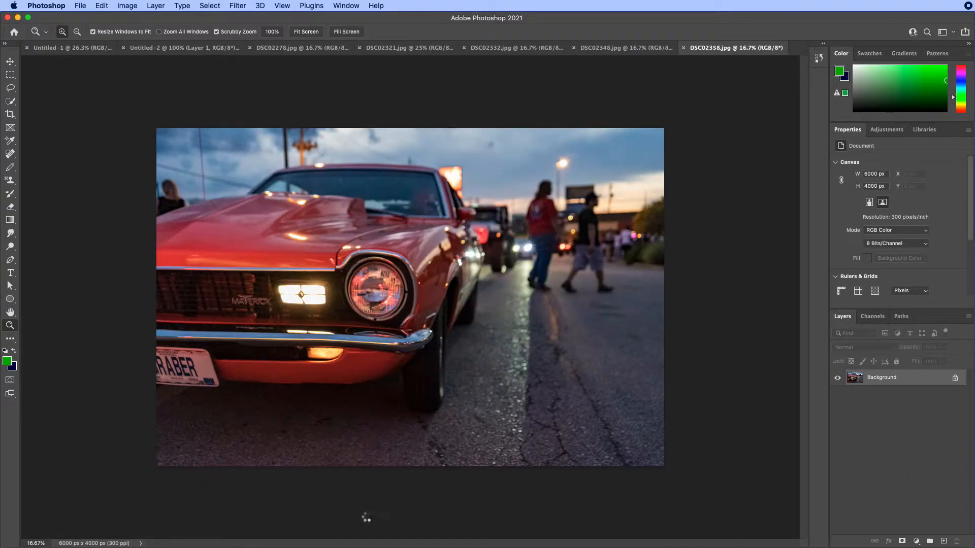
View each of the five opened car show photos in turn, ending on DSC02358.jpg.
{"action": "left_click", "coordinate": [307, 49]}
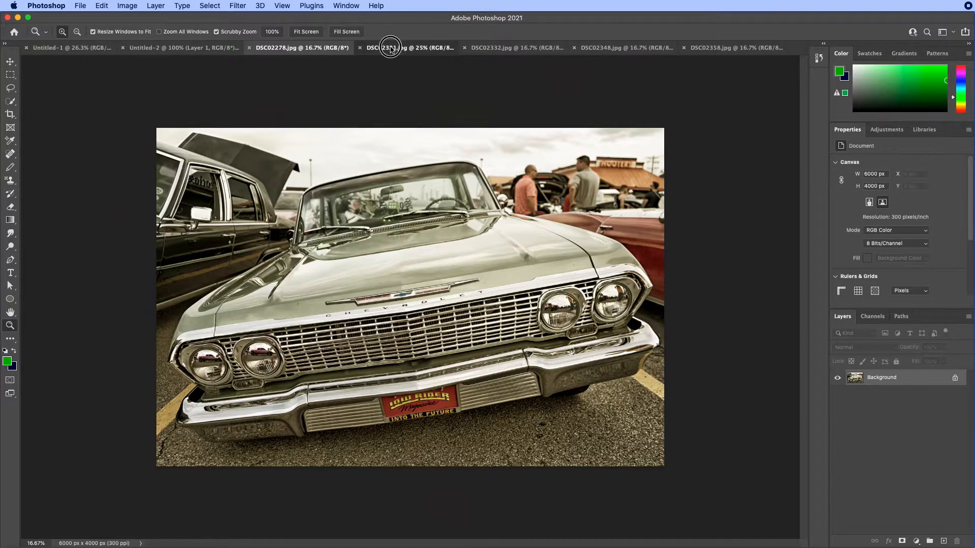
{"action": "left_click", "coordinate": [391, 49]}
{"action": "left_click", "coordinate": [513, 48]}
{"action": "left_click", "coordinate": [625, 48]}
{"action": "left_click", "coordinate": [721, 47]}
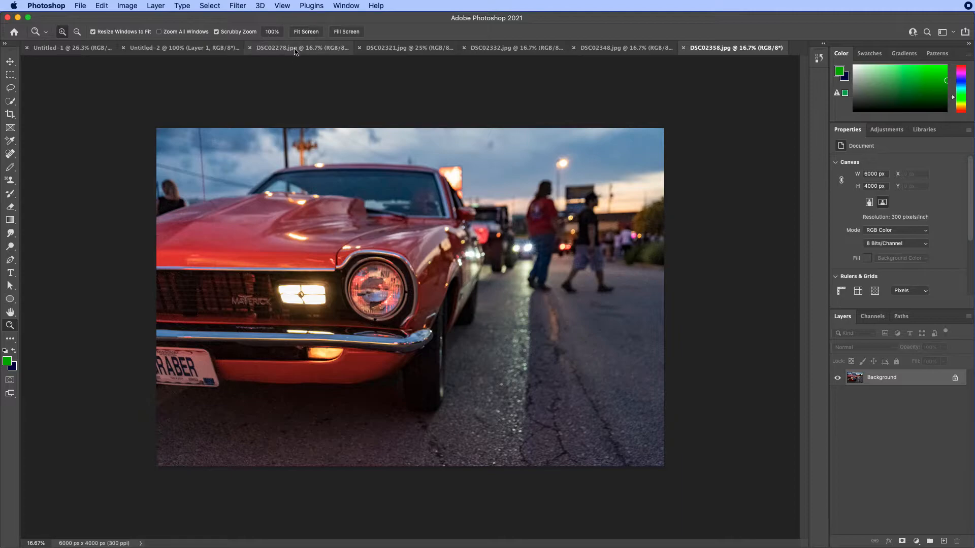
{"action": "left_click", "coordinate": [269, 47]}
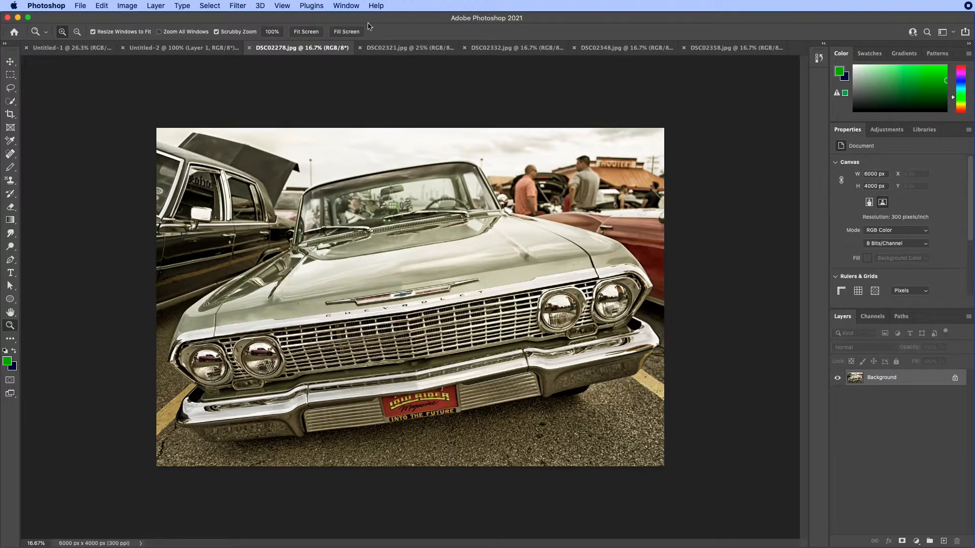
{"action": "left_click", "coordinate": [356, 6]}
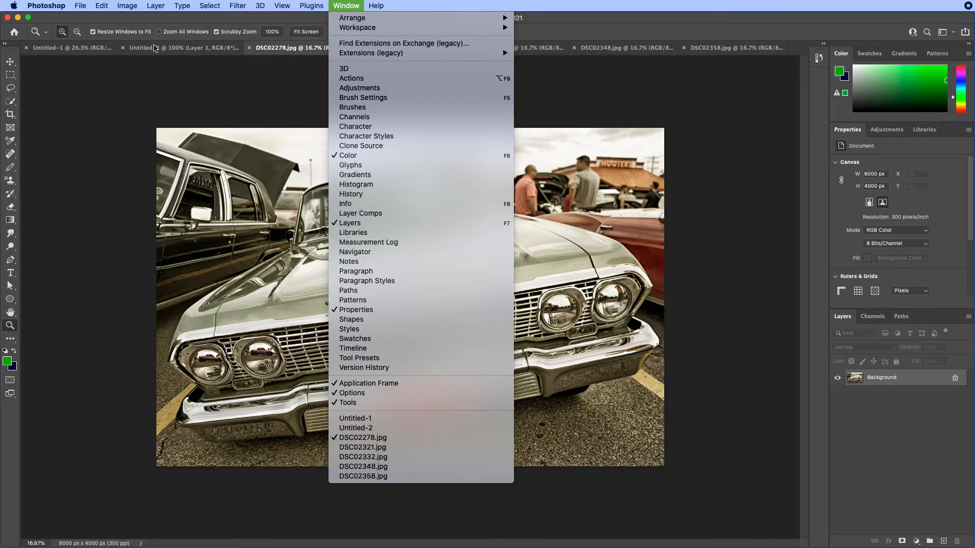
{"action": "left_click", "coordinate": [509, 477]}
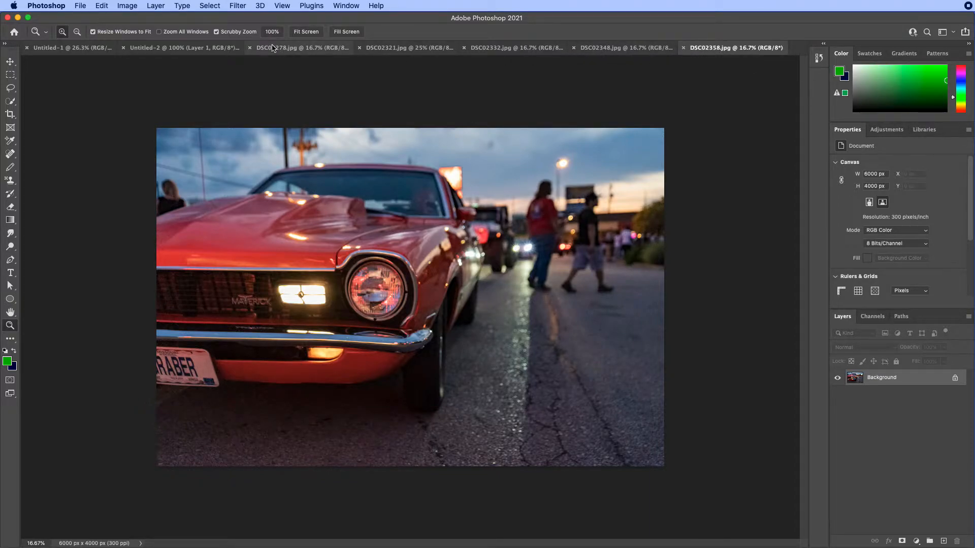
Arrange the open documents in a 6-up layout.
{"action": "left_click", "coordinate": [349, 7]}
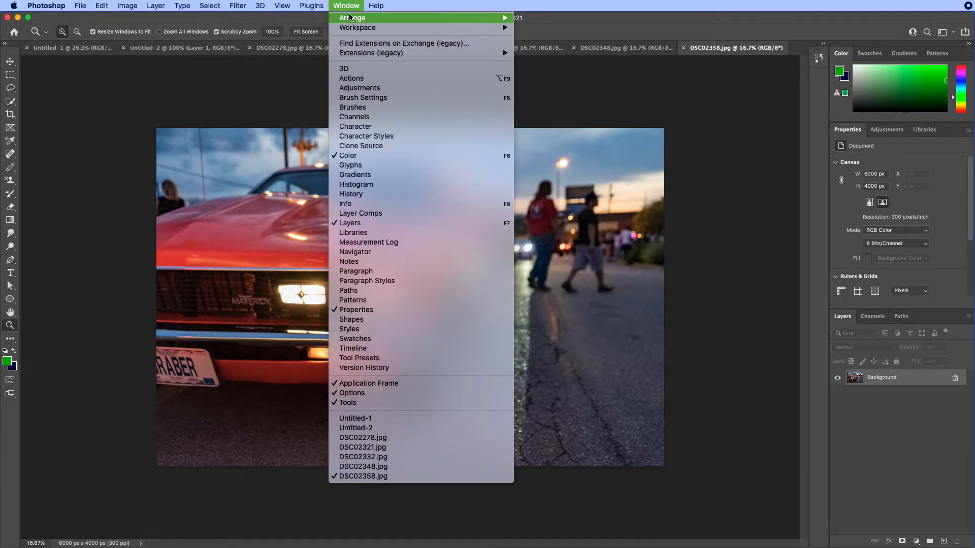
{"action": "mouse_move", "coordinate": [351, 17]}
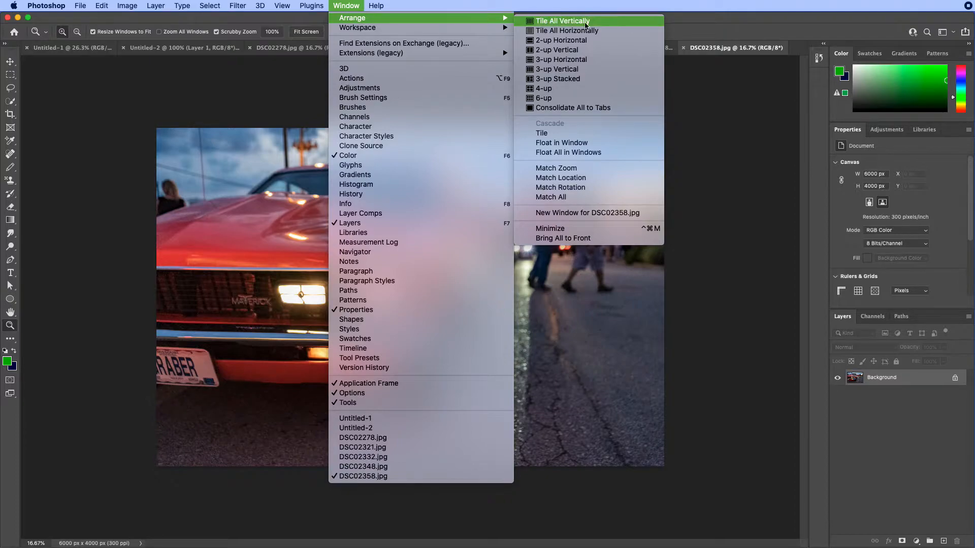
{"action": "left_click", "coordinate": [569, 106]}
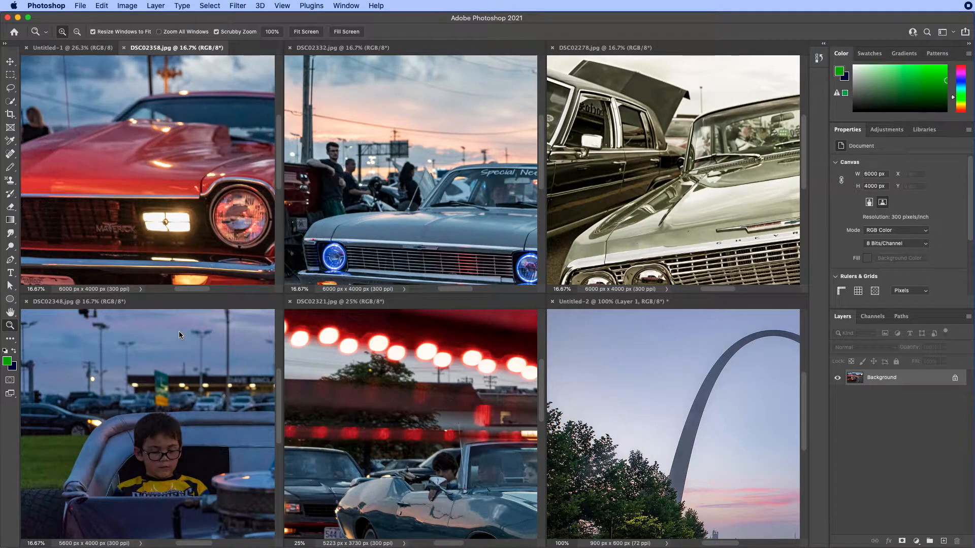
Consolidate all the tiled documents back into tabs.
{"action": "left_click", "coordinate": [346, 6]}
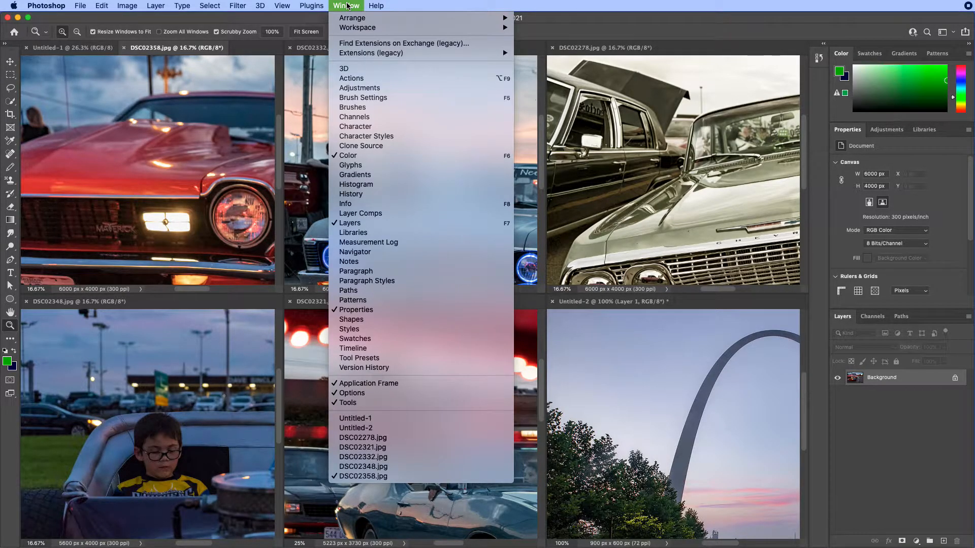
{"action": "mouse_move", "coordinate": [353, 18]}
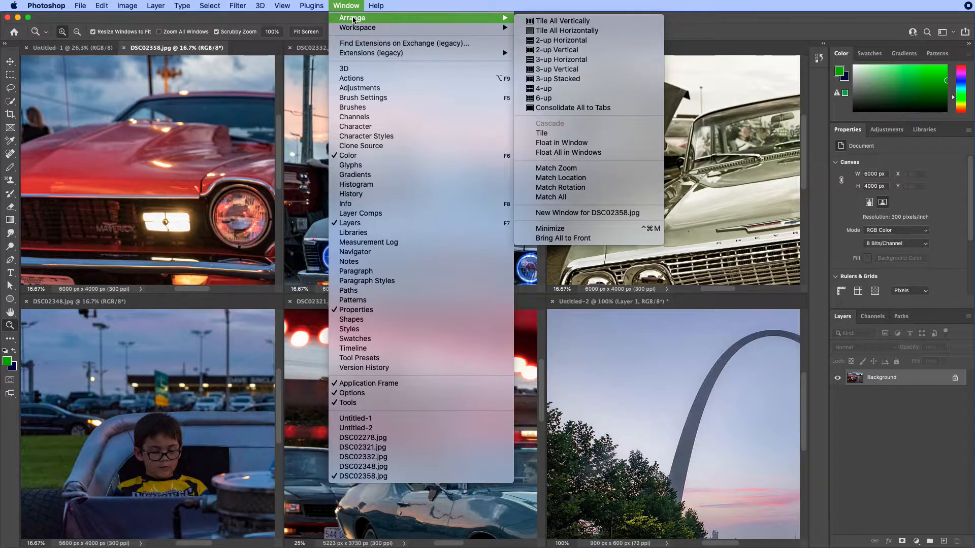
{"action": "left_click", "coordinate": [579, 108]}
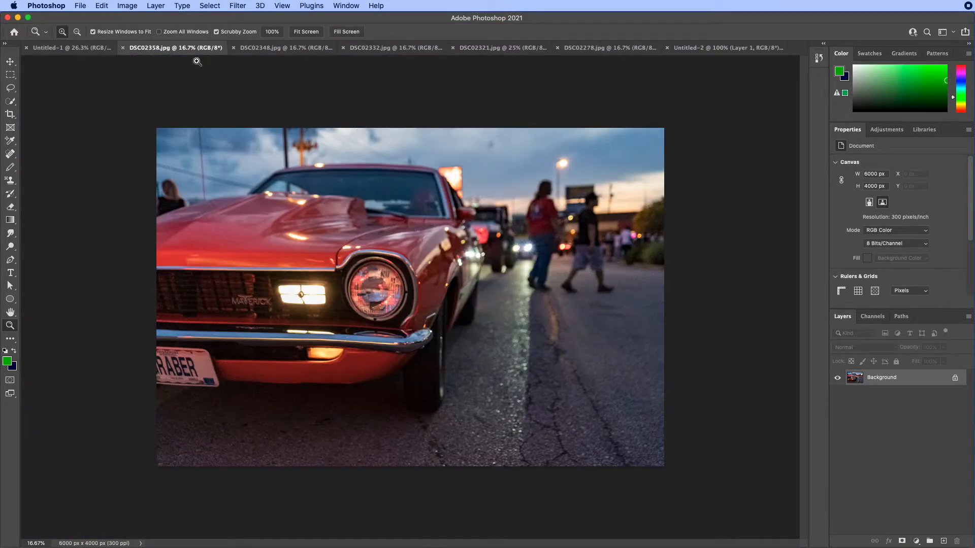
Pull DSC02358.jpg out into its own floating window and bring the docked DSC02332.jpg in front of it.
{"action": "left_click_drag", "start_coordinate": [167, 48], "coordinate": [292, 156]}
{"action": "left_click_drag", "start_coordinate": [375, 162], "coordinate": [260, 99]}
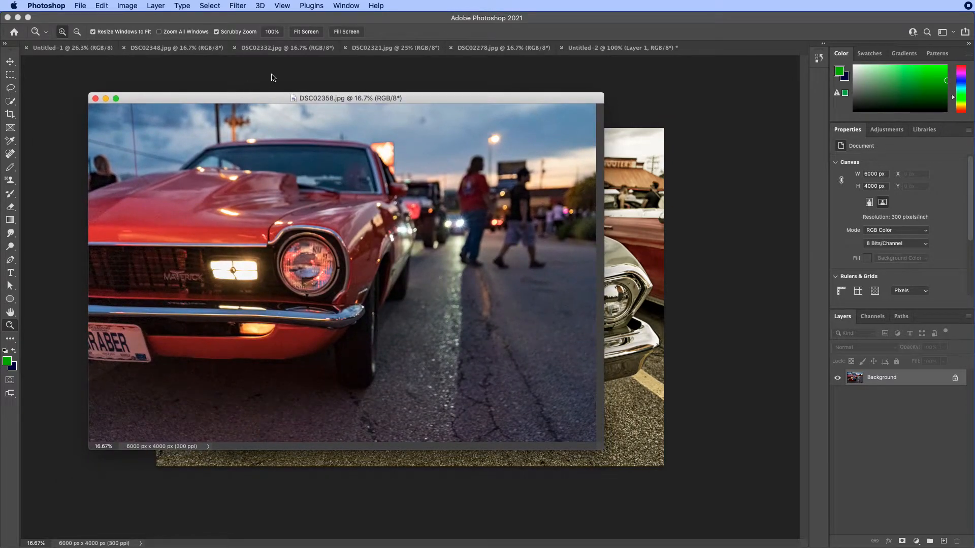
{"action": "left_click", "coordinate": [288, 49]}
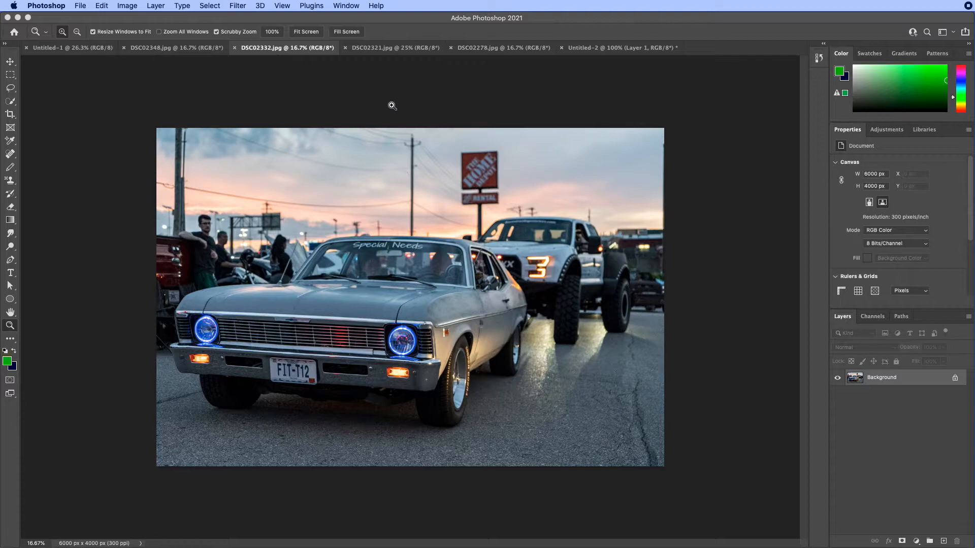
View the remaining docked documents in turn, ending on the blank Untitled-1.
{"action": "left_click", "coordinate": [585, 48]}
{"action": "left_click", "coordinate": [396, 48]}
{"action": "left_click", "coordinate": [288, 48]}
{"action": "left_click", "coordinate": [136, 49]}
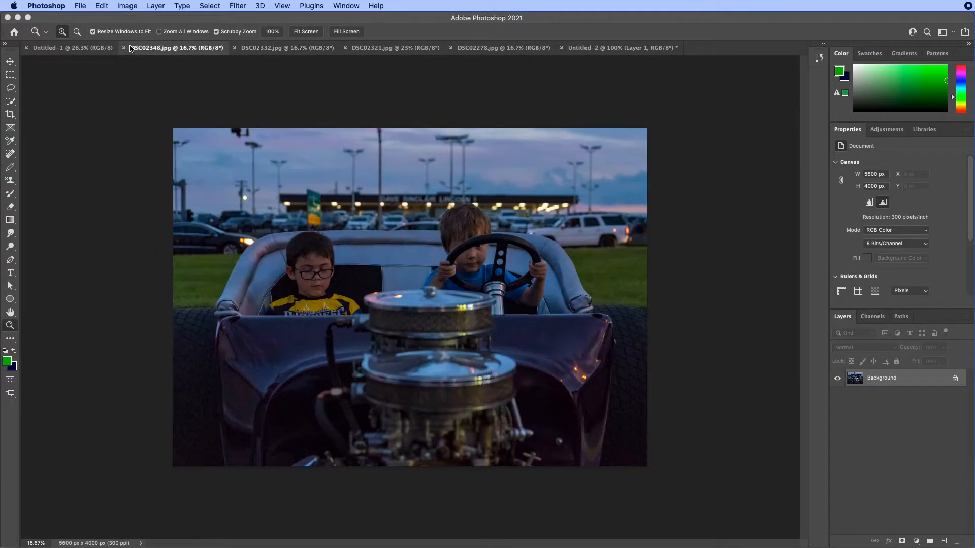
{"action": "left_click", "coordinate": [71, 48]}
{"action": "mouse_move", "coordinate": [100, 19]}
{"action": "left_mouse_down"}
{"action": "mouse_move", "coordinate": [344, 455]}
{"action": "mouse_move", "coordinate": [207, 130]}
{"action": "mouse_move", "coordinate": [95, 20]}
{"action": "left_mouse_up"}
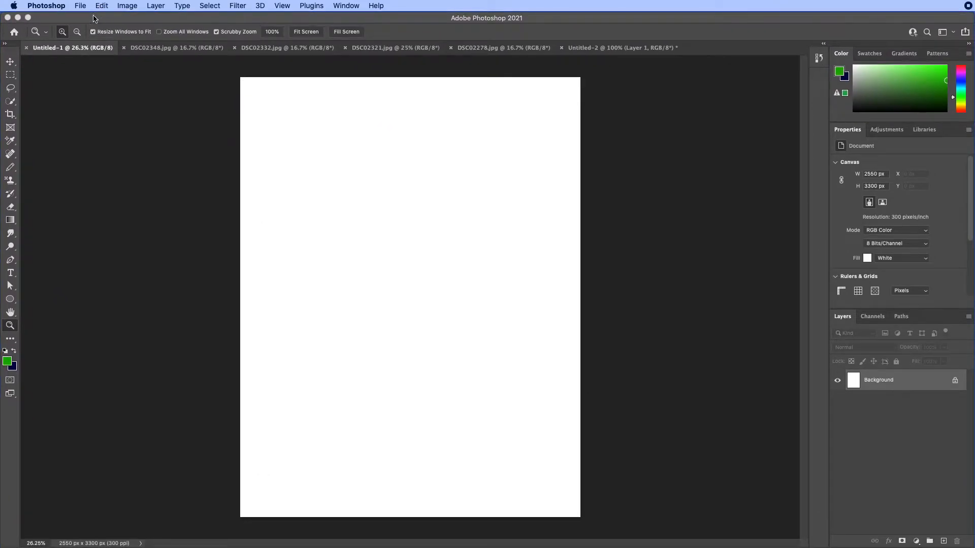
Turn off the Application Frame and bring the floating DSC02358.jpg window to the front.
{"action": "left_click", "coordinate": [345, 6]}
{"action": "mouse_move", "coordinate": [357, 28]}
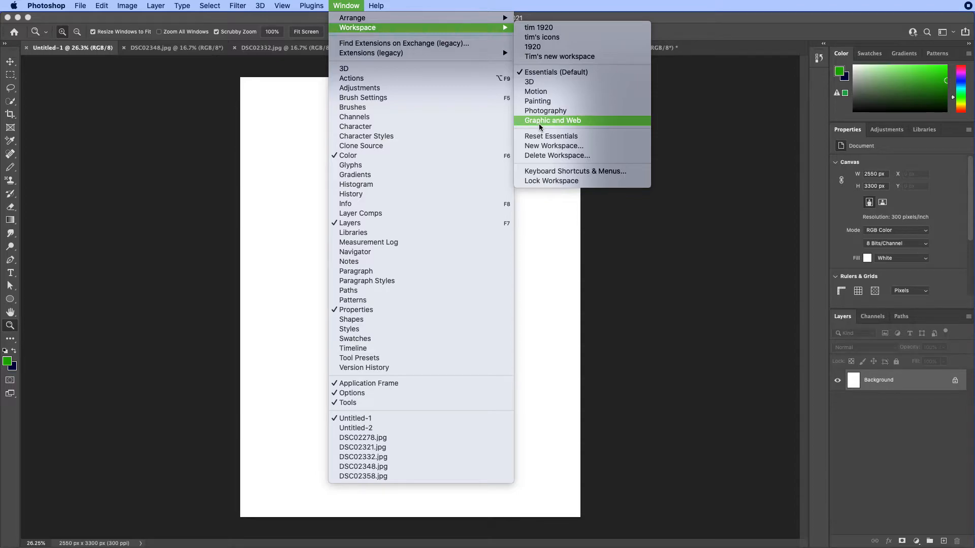
{"action": "left_click", "coordinate": [410, 382]}
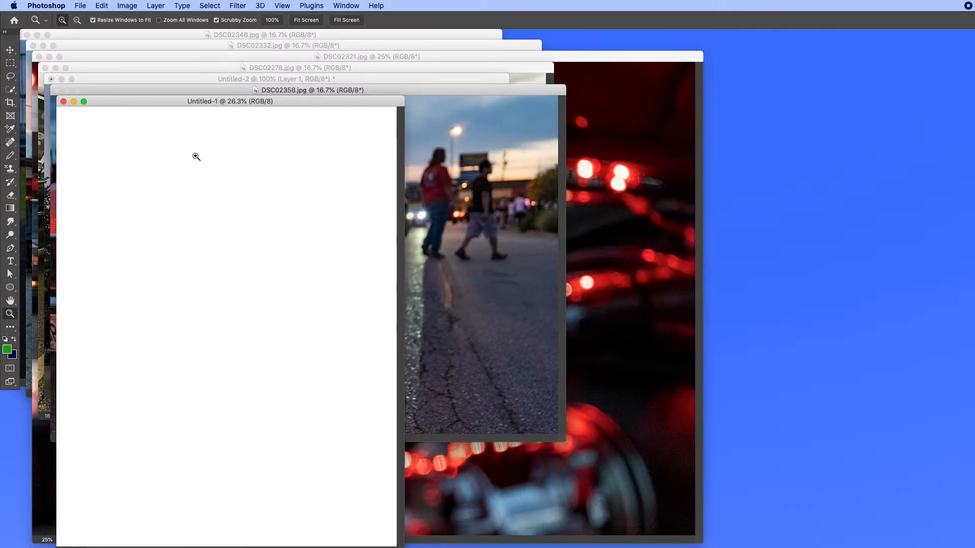
{"action": "left_click", "coordinate": [424, 87]}
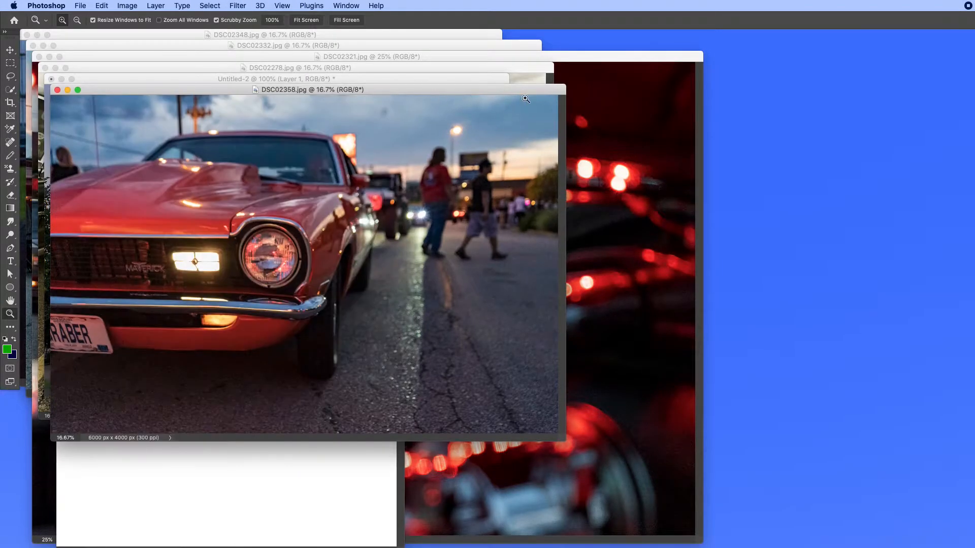
Turn the Application Frame back on and consolidate all documents into tabs.
{"action": "left_click", "coordinate": [337, 6]}
{"action": "left_click", "coordinate": [364, 383]}
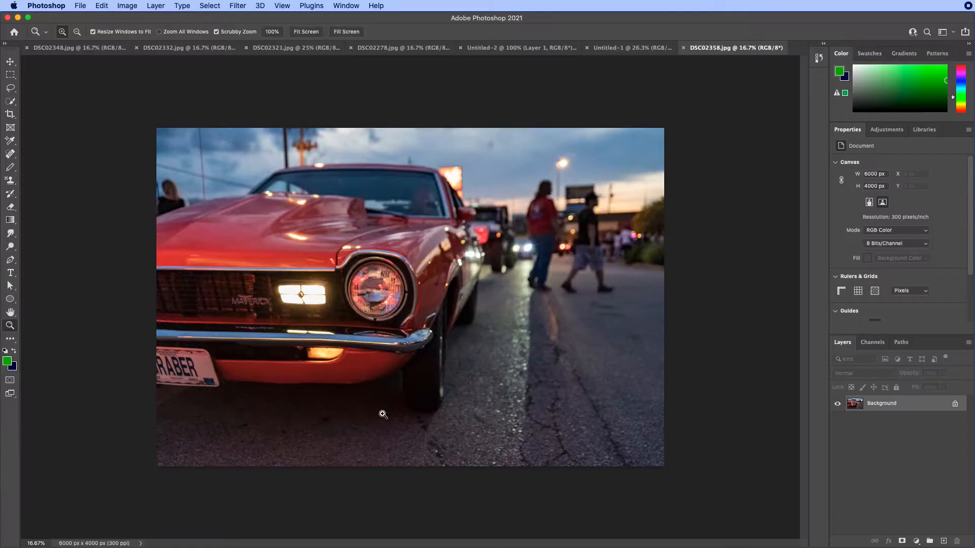
{"action": "left_click", "coordinate": [345, 6]}
{"action": "mouse_move", "coordinate": [351, 29]}
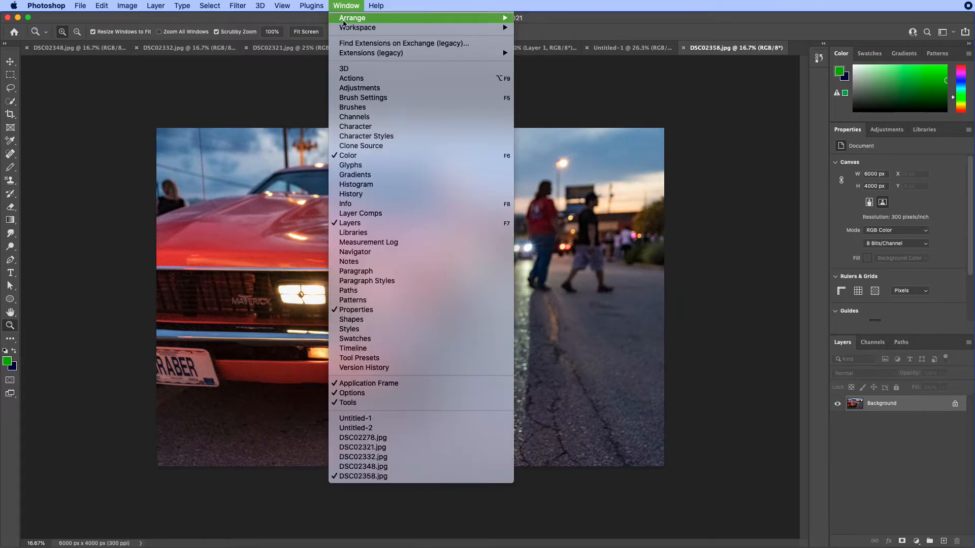
{"action": "left_click", "coordinate": [560, 106]}
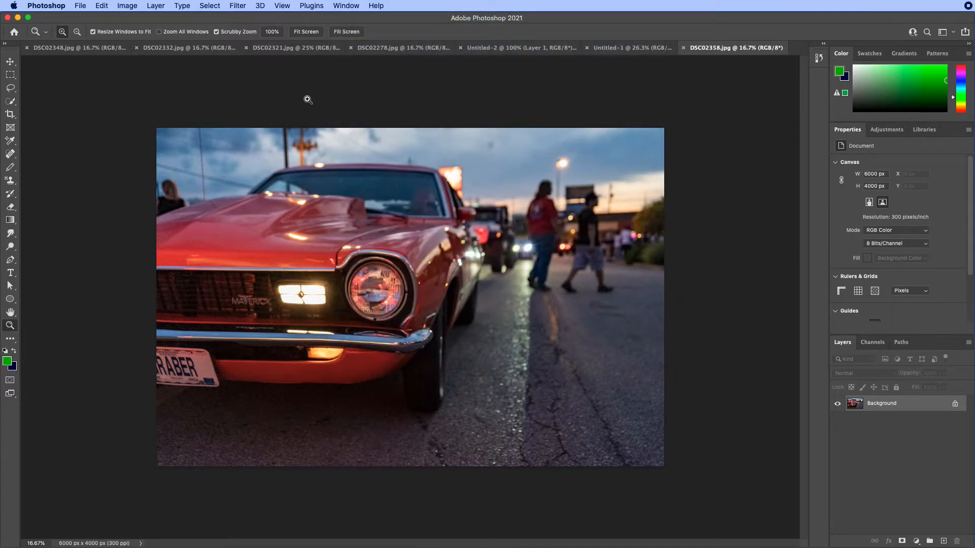
Look through the last few open documents, and close DSC02358.jpg and Untitled-1.
{"action": "left_click", "coordinate": [425, 48]}
{"action": "left_click", "coordinate": [541, 49]}
{"action": "left_click", "coordinate": [618, 50]}
{"action": "left_click", "coordinate": [710, 48]}
{"action": "left_click", "coordinate": [684, 48]}
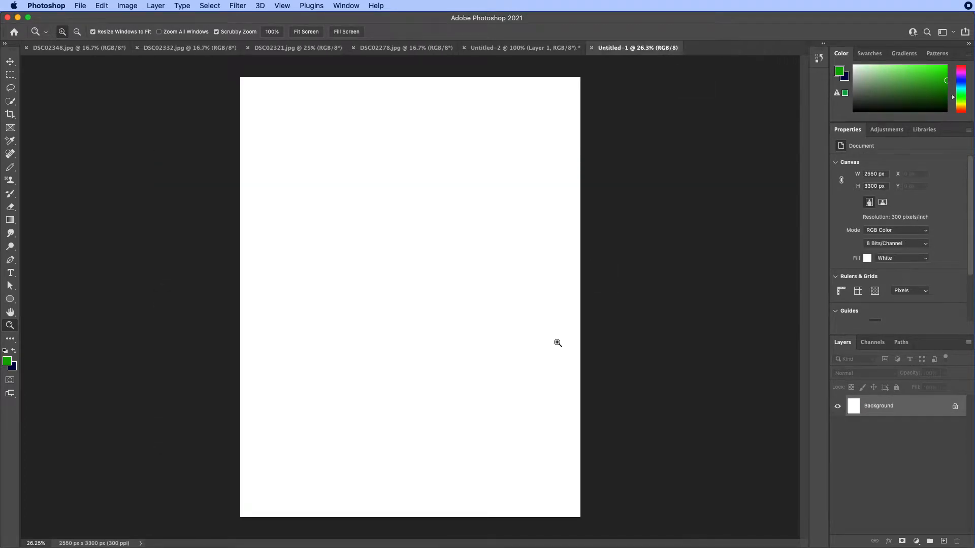
{"action": "left_click", "coordinate": [591, 49]}
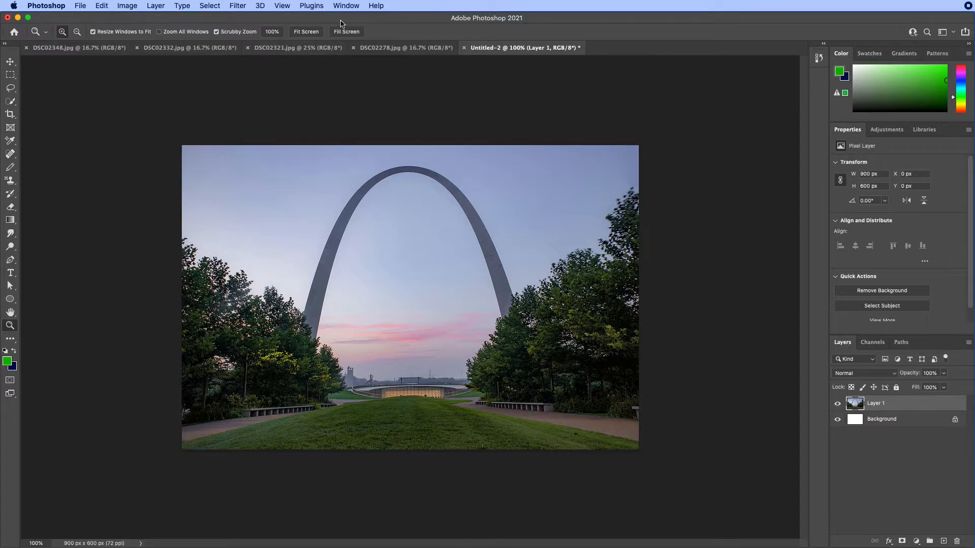
View the four remaining car show photos in turn, ending on DSC02348.jpg.
{"action": "left_click", "coordinate": [385, 48]}
{"action": "left_click", "coordinate": [274, 49]}
{"action": "left_click", "coordinate": [197, 52]}
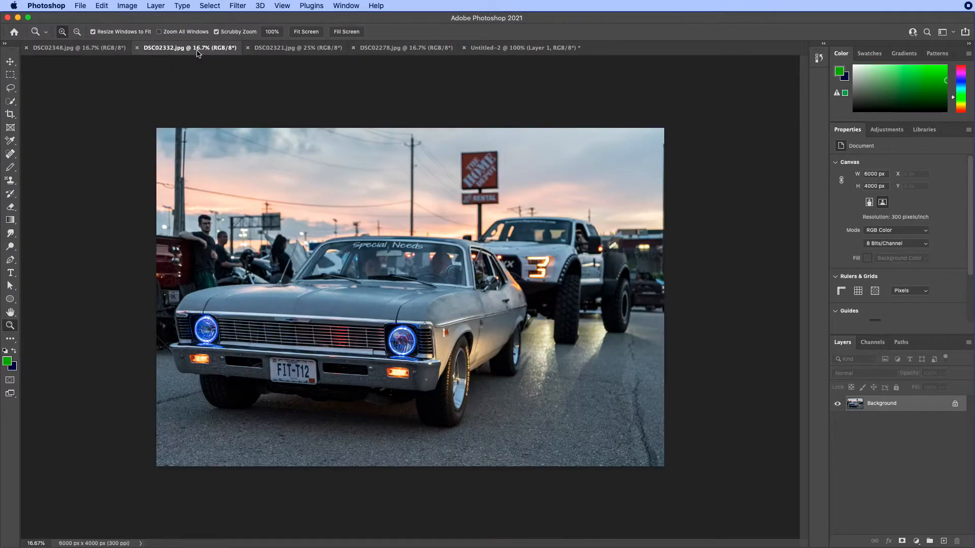
{"action": "left_click", "coordinate": [84, 49]}
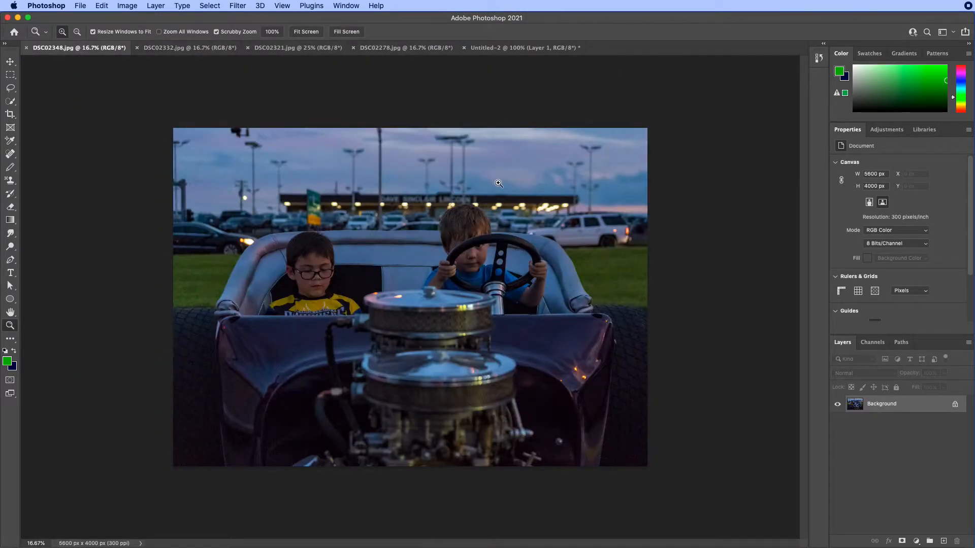
Open the Sony raw file DSC01816.ARW from the A7iii folder.
{"action": "left_click", "coordinate": [81, 6]}
{"action": "left_click", "coordinate": [92, 27]}
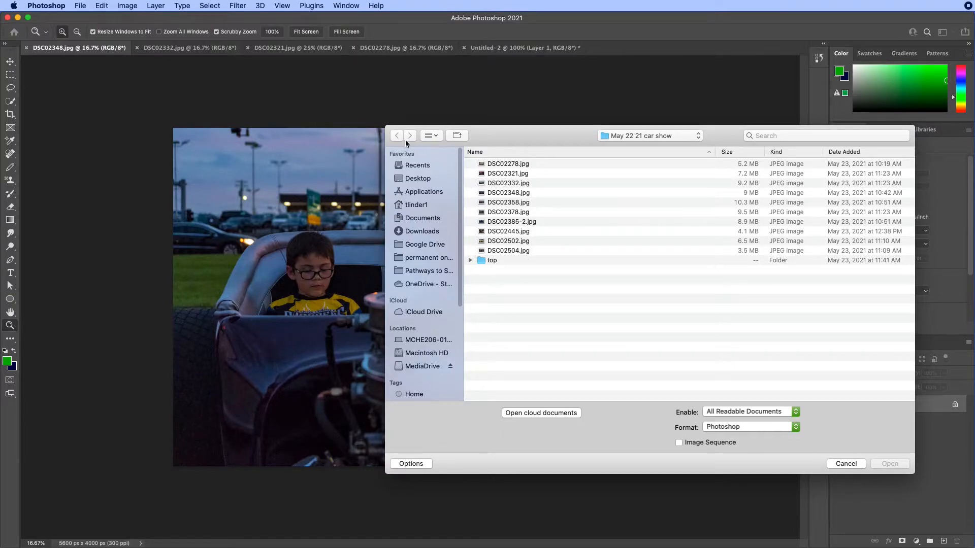
{"action": "left_click", "coordinate": [648, 136]}
{"action": "left_click", "coordinate": [617, 146]}
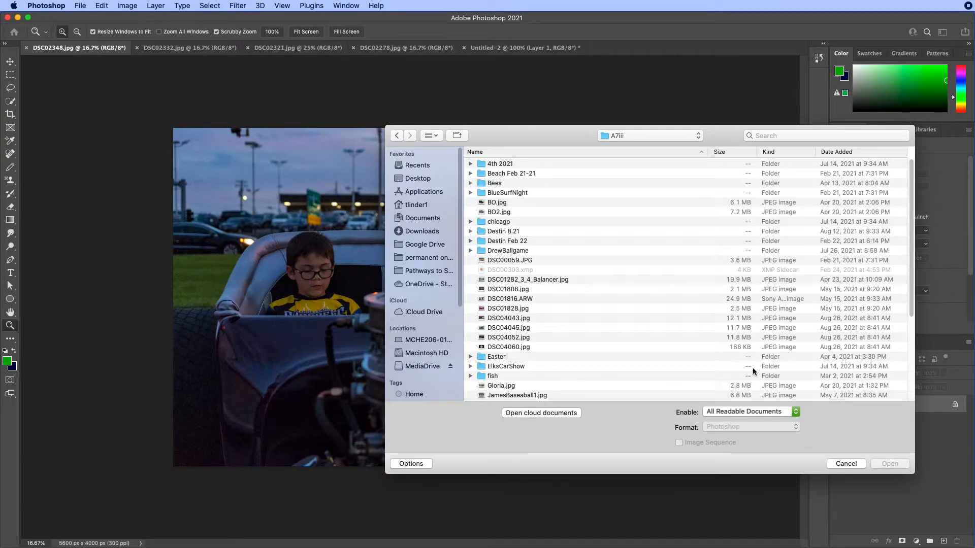
{"action": "left_click", "coordinate": [525, 300]}
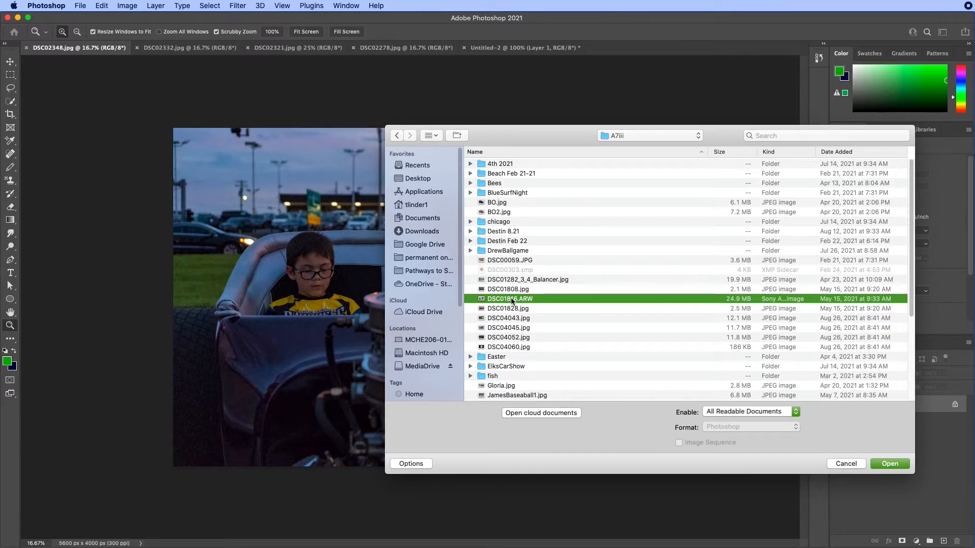
{"action": "left_click", "coordinate": [901, 465]}
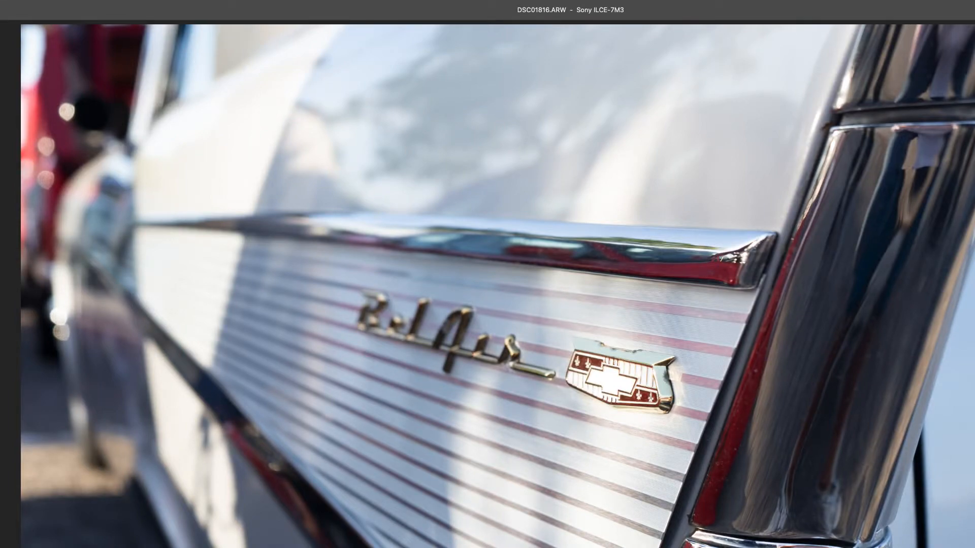
Take Camera Raw out of full-screen mode, then enlarge and reposition its window.
{"action": "key", "text": "f"}
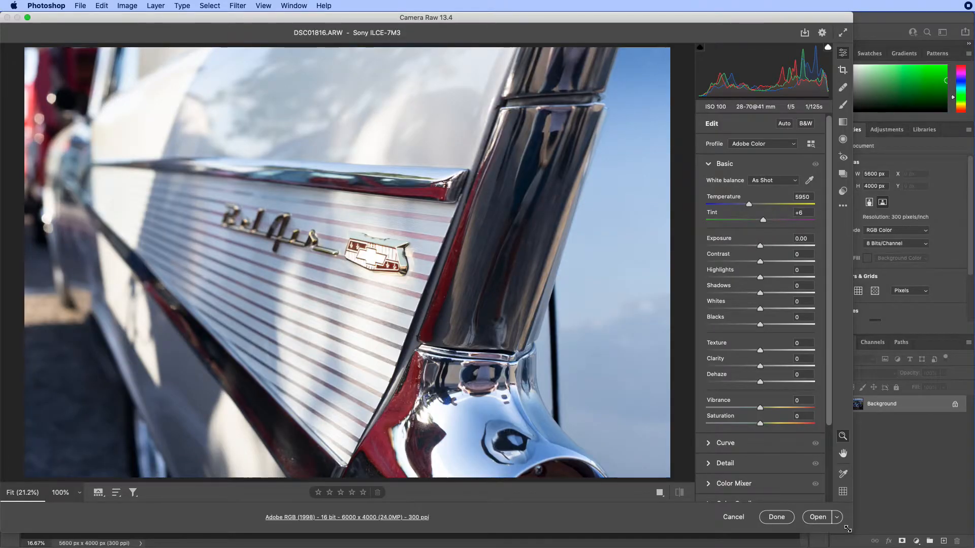
{"action": "left_click_drag", "start_coordinate": [852, 532], "coordinate": [936, 535]}
{"action": "mouse_move", "coordinate": [629, 20]}
{"action": "left_mouse_down"}
{"action": "mouse_move", "coordinate": [681, 115]}
{"action": "mouse_move", "coordinate": [733, 181]}
{"action": "mouse_move", "coordinate": [637, 31]}
{"action": "left_mouse_up"}
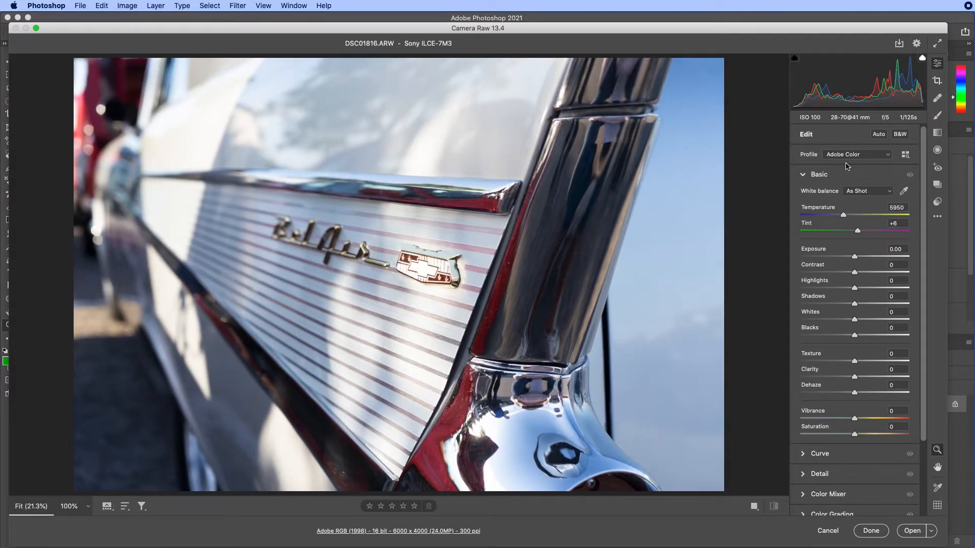
Set the raw photo's Exposure to -0.90, Highlights to -100, Shadows to +100 and Whites to +17, strongly raise Vibrance, and open it for editing.
{"action": "left_click_drag", "start_coordinate": [855, 258], "coordinate": [777, 288]}
{"action": "left_click_drag", "start_coordinate": [854, 304], "coordinate": [960, 307]}
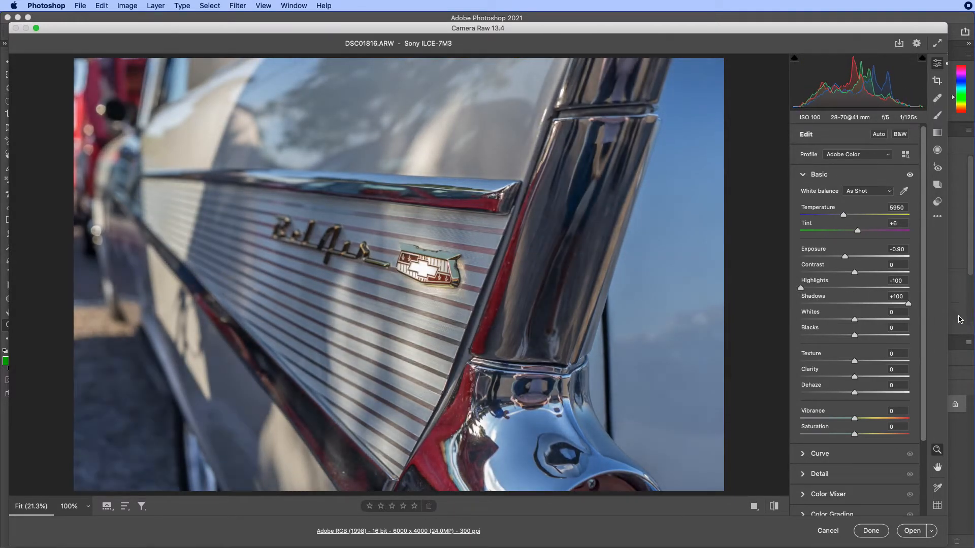
{"action": "left_click_drag", "start_coordinate": [855, 320], "coordinate": [864, 320]}
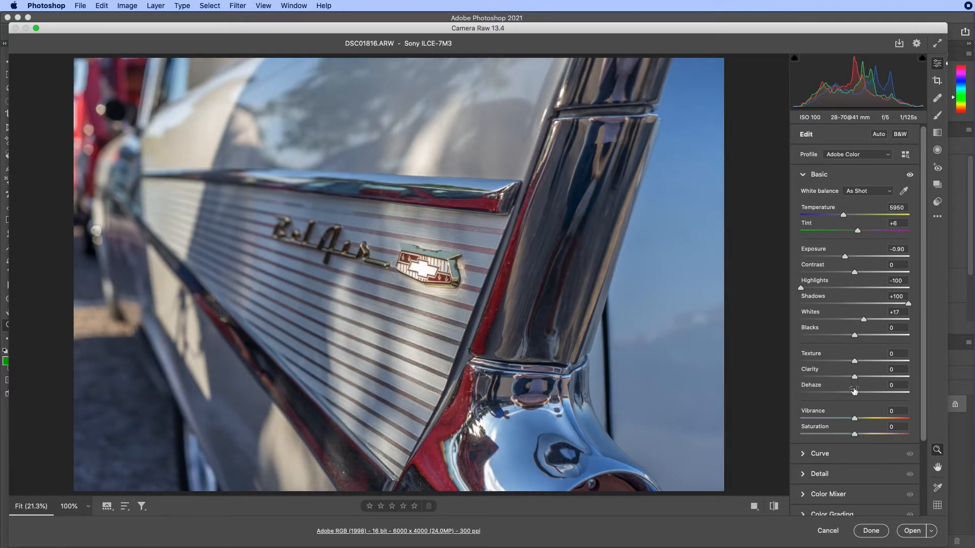
{"action": "left_click_drag", "start_coordinate": [855, 420], "coordinate": [905, 422]}
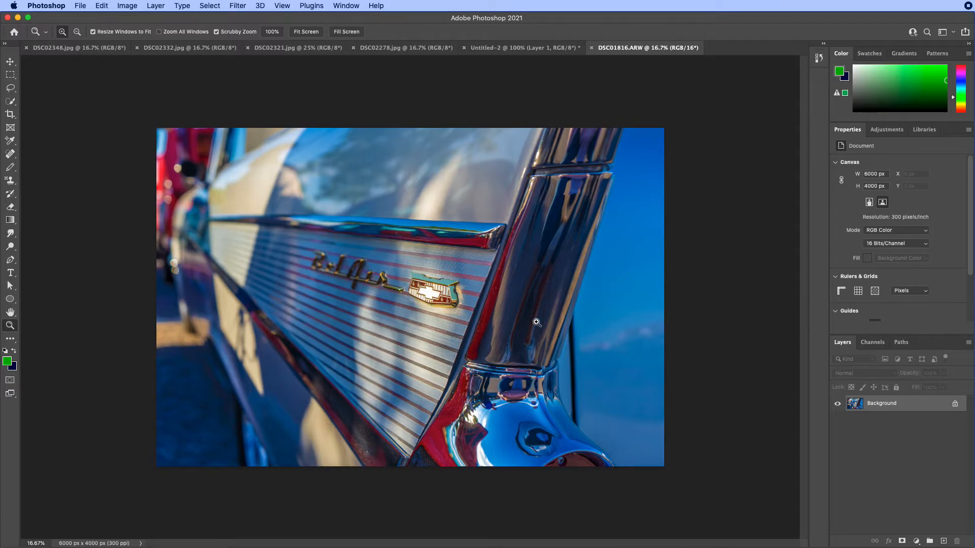
{"action": "left_click", "coordinate": [130, 6]}
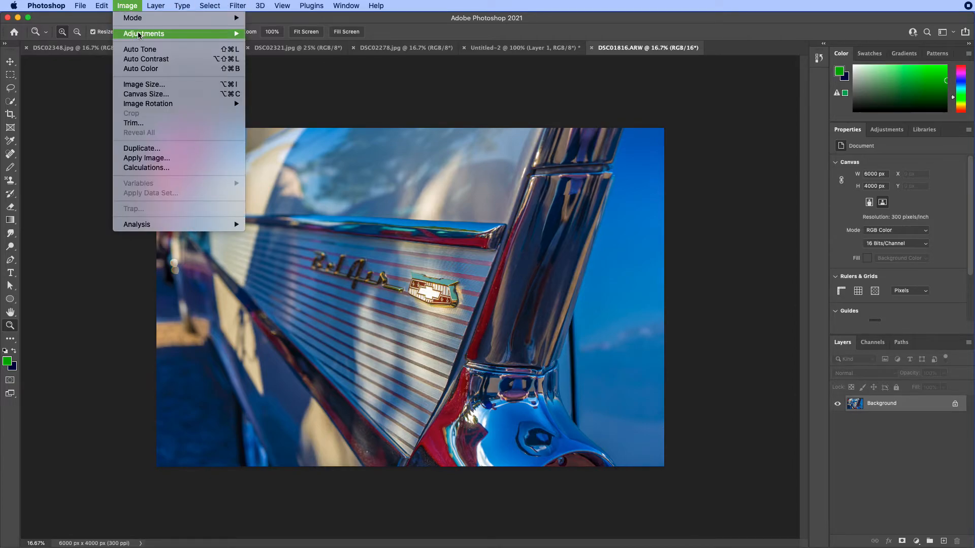
{"action": "mouse_move", "coordinate": [138, 34]}
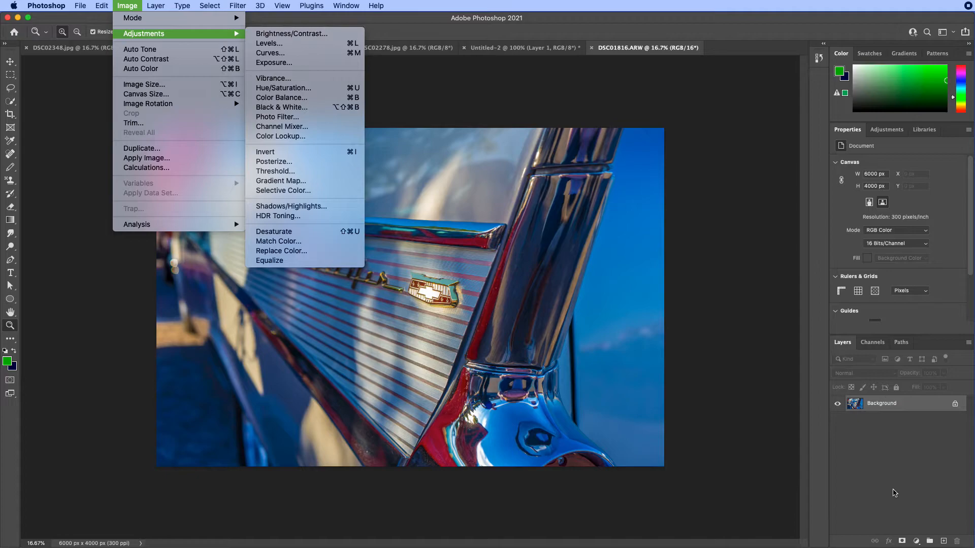
{"action": "left_click", "coordinate": [688, 293]}
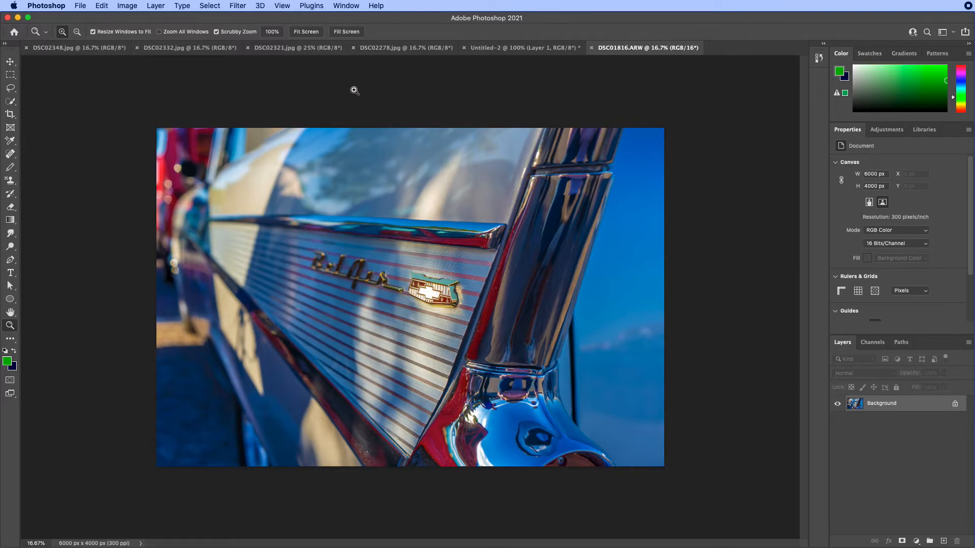
Zoom DSC01816.ARW in to 22.11% and repeatedly hide and restore the tools and panels around it.
{"action": "left_click_drag", "start_coordinate": [456, 268], "coordinate": [461, 270]}
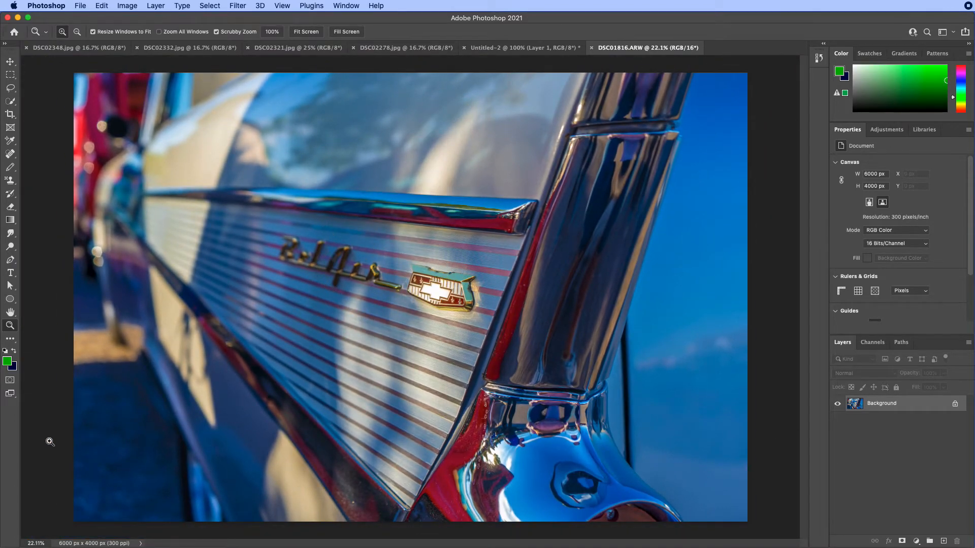
{"action": "key", "text": "Tab"}
{"action": "key", "text": "Tab"}
{"action": "key", "text": "Tab"}
{"action": "key", "text": "Tab"}
{"action": "key", "text": "Tab"}
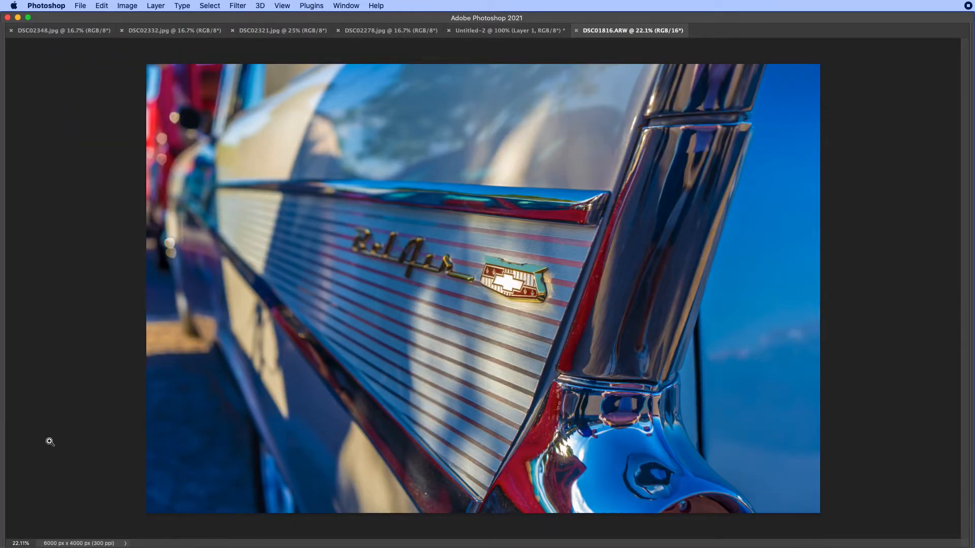
{"action": "key", "text": "Tab"}
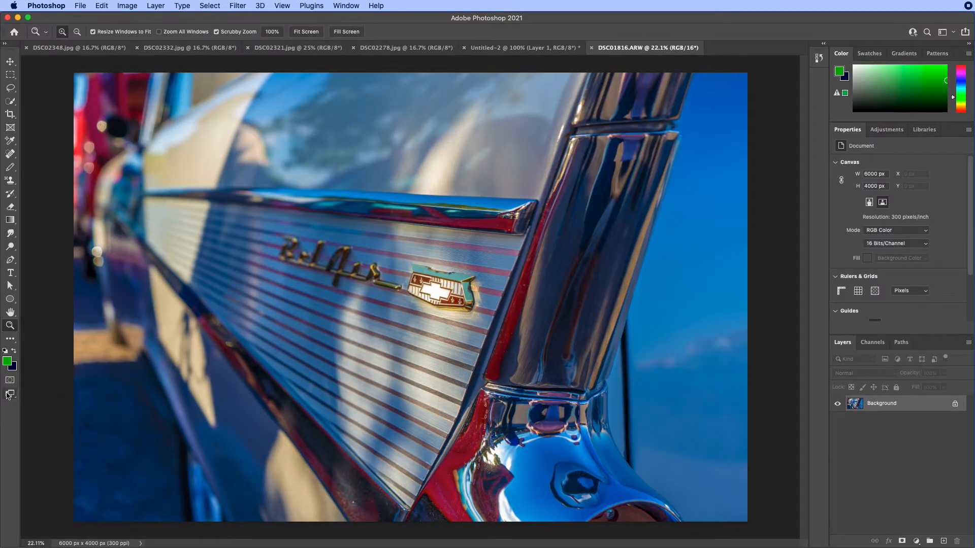
Cycle DSC01816.ARW through Standard Screen Mode, Full Screen Mode With Menu Bar and Full Screen Mode, stopping in Full Screen Mode.
{"action": "left_click", "coordinate": [9, 395]}
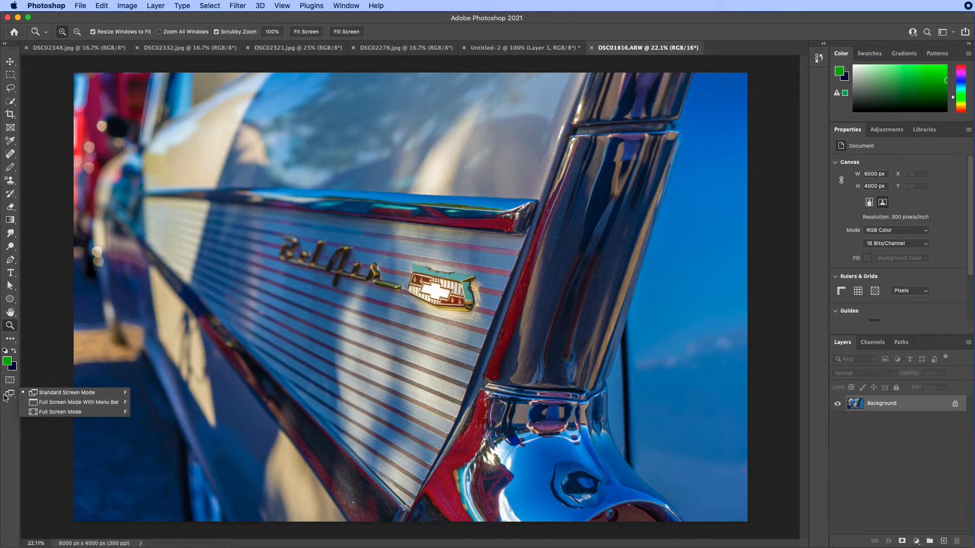
{"action": "key", "text": "f"}
{"action": "key", "text": "f"}
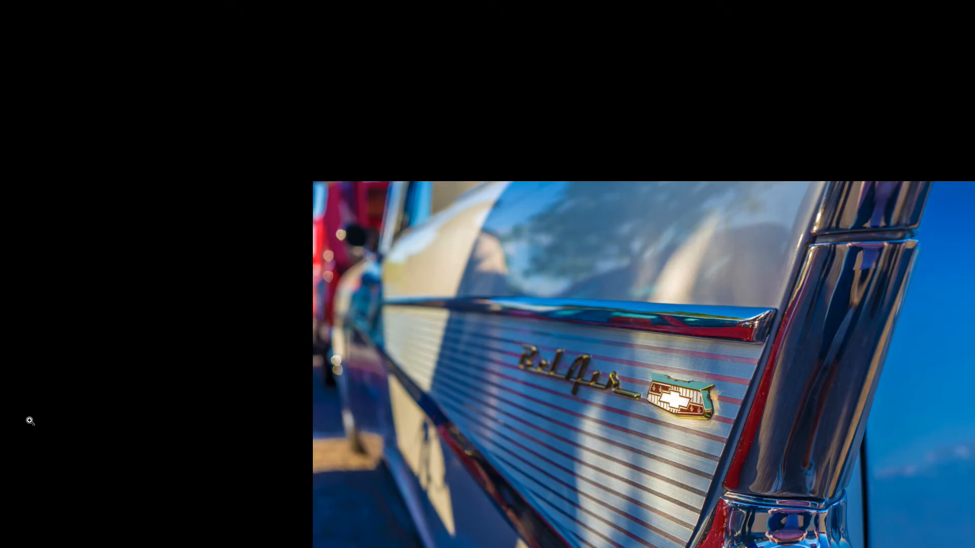
{"action": "key", "text": "f"}
{"action": "key", "text": "f"}
{"action": "key", "text": "f"}
{"action": "key", "text": "f"}
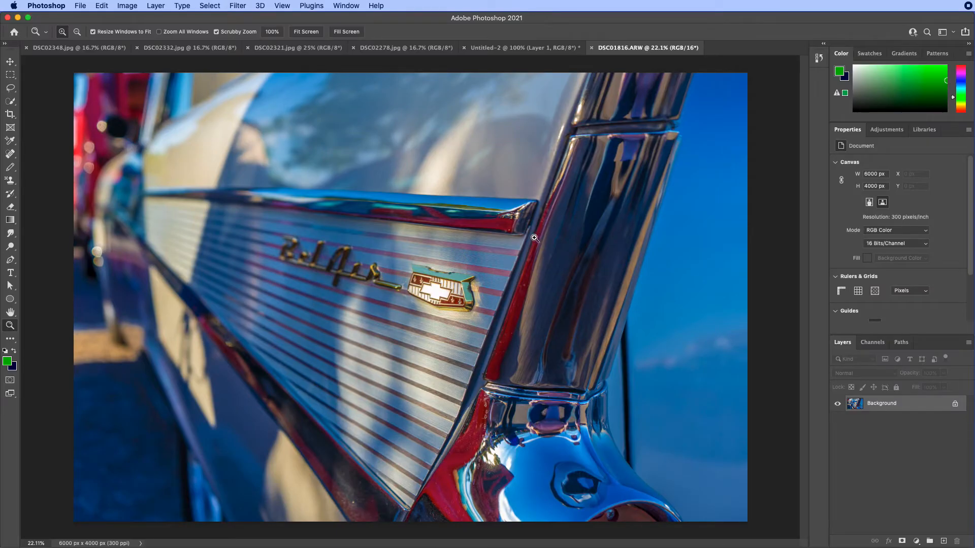
{"action": "key", "text": "f"}
{"action": "key", "text": "f"}
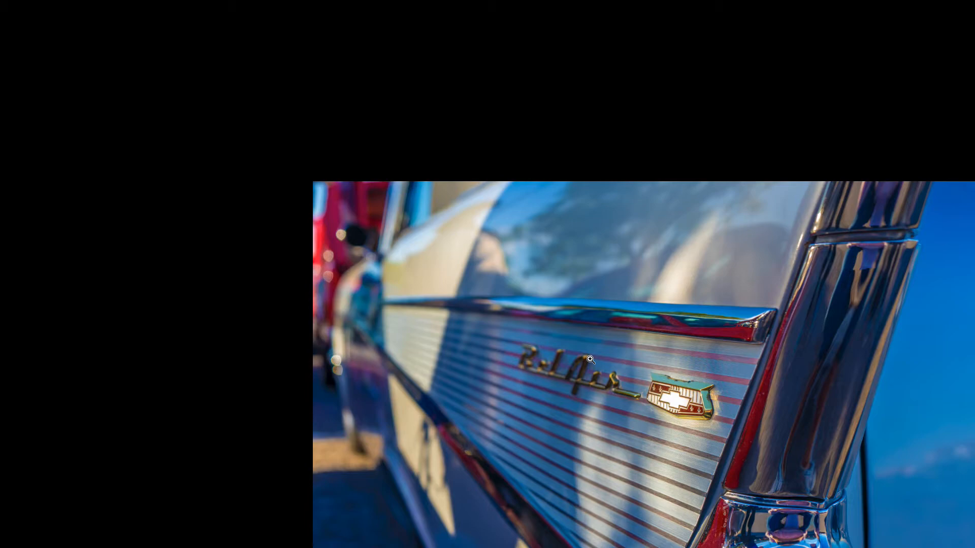
Paint a short green stroke from the car's side window down over the chrome trim and undo it.
{"action": "key", "text": "b"}
{"action": "left_click_drag", "start_coordinate": [564, 232], "coordinate": [609, 326]}
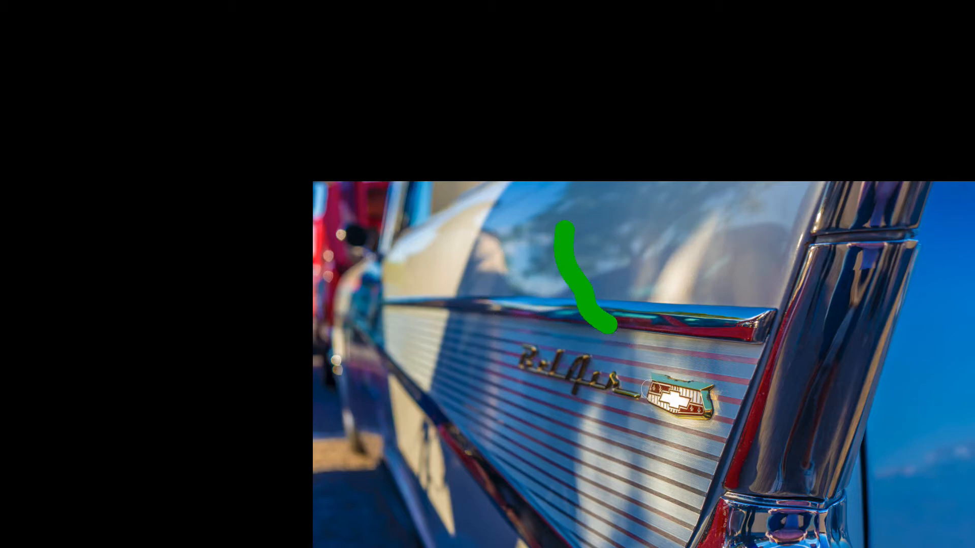
{"action": "key", "text": "ctrl+z"}
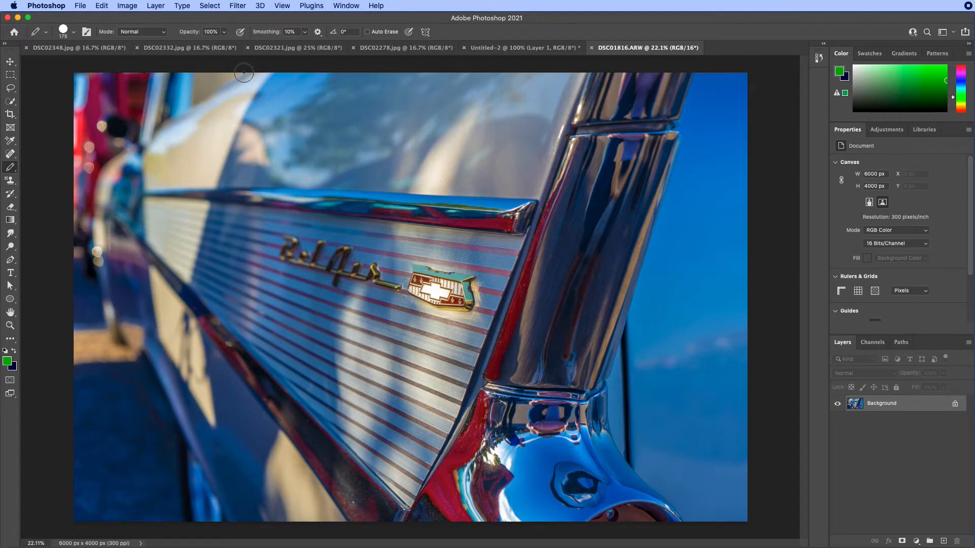
Bring up the dialog for opening files and dismiss it without choosing a file.
{"action": "key", "text": "super+o"}
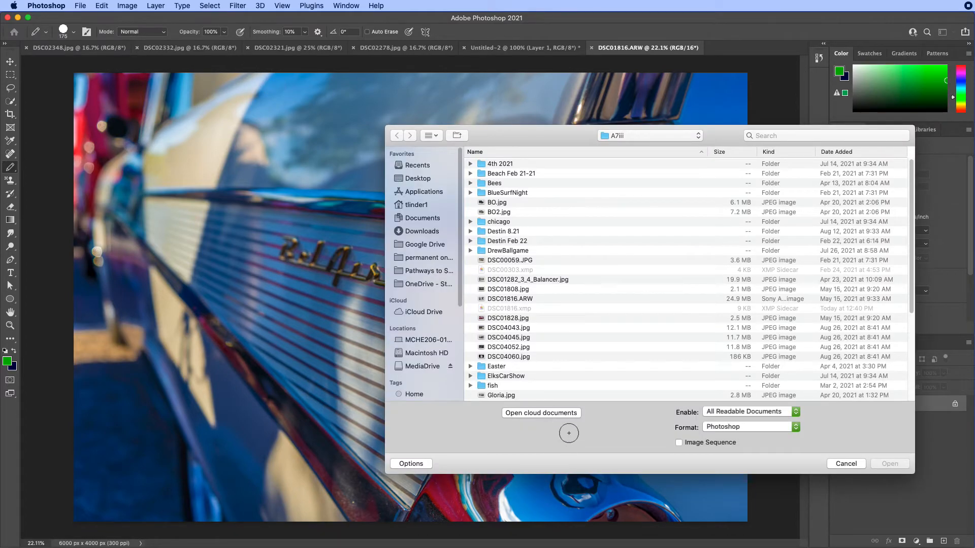
{"action": "left_click", "coordinate": [846, 464]}
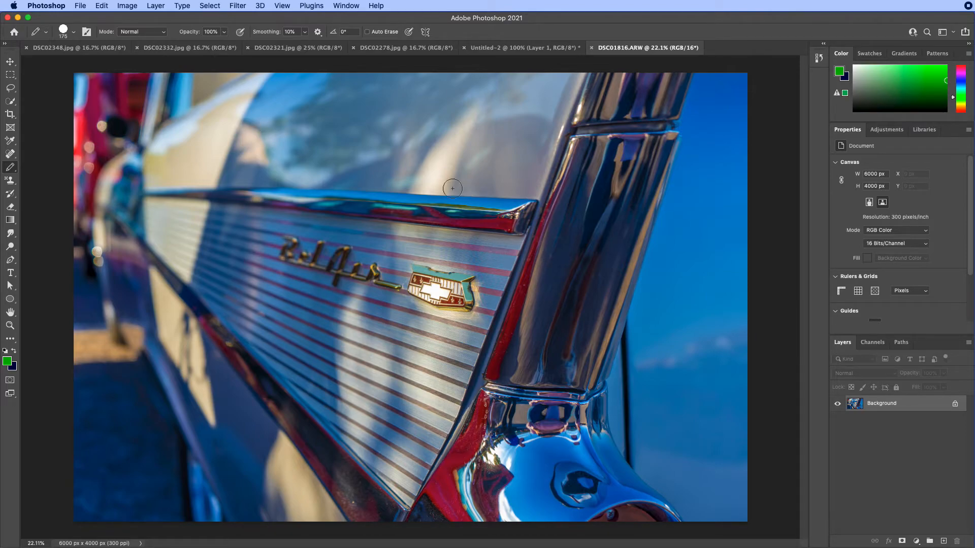
Start a Save As for DSC01816.ARW, highlight the psd extension in the file name and reposition the dialog.
{"action": "left_click", "coordinate": [80, 6]}
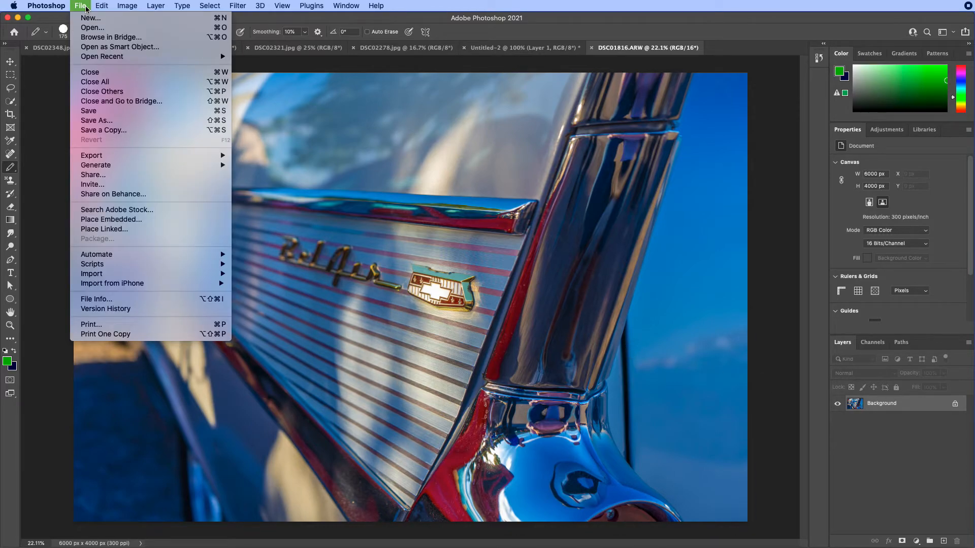
{"action": "left_click", "coordinate": [99, 121]}
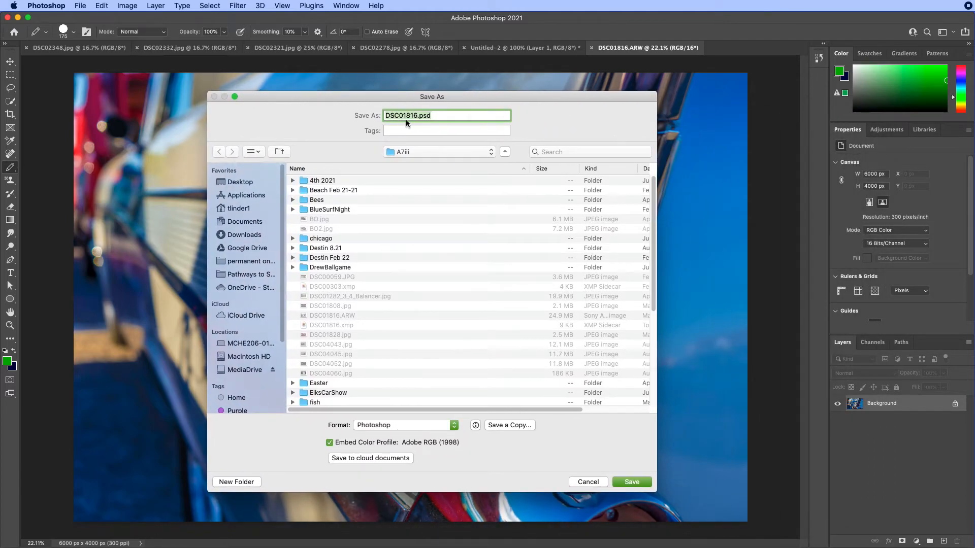
{"action": "left_click", "coordinate": [432, 115]}
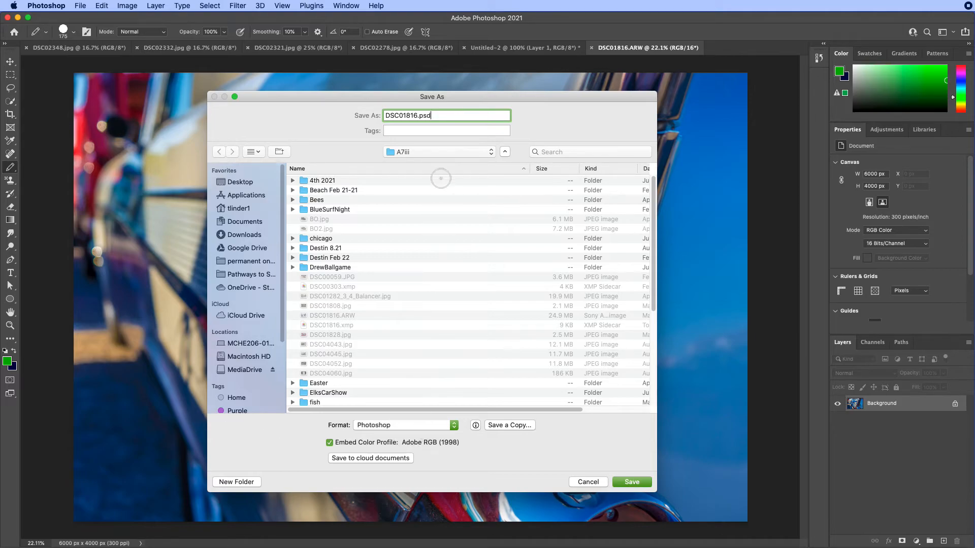
{"action": "left_click_drag", "start_coordinate": [431, 114], "coordinate": [412, 115]}
{"action": "double_click", "coordinate": [428, 116]}
{"action": "left_click_drag", "start_coordinate": [525, 97], "coordinate": [555, 98]}
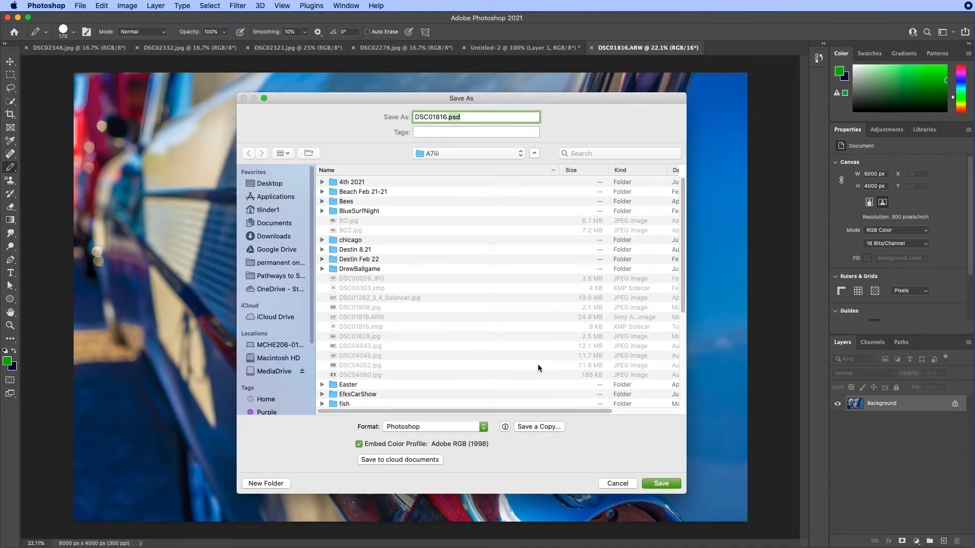
Review the file formats offered for saving DSC01816.ARW, keep Photoshop selected and cancel the save.
{"action": "left_click", "coordinate": [451, 428]}
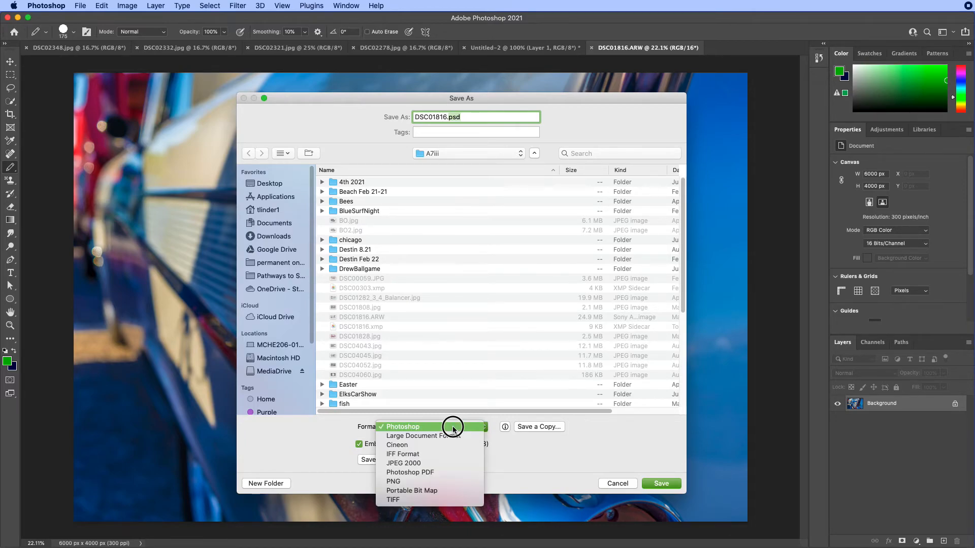
{"action": "left_click", "coordinate": [445, 427]}
{"action": "left_click", "coordinate": [445, 428]}
{"action": "left_click", "coordinate": [596, 480]}
{"action": "left_click", "coordinate": [599, 483]}
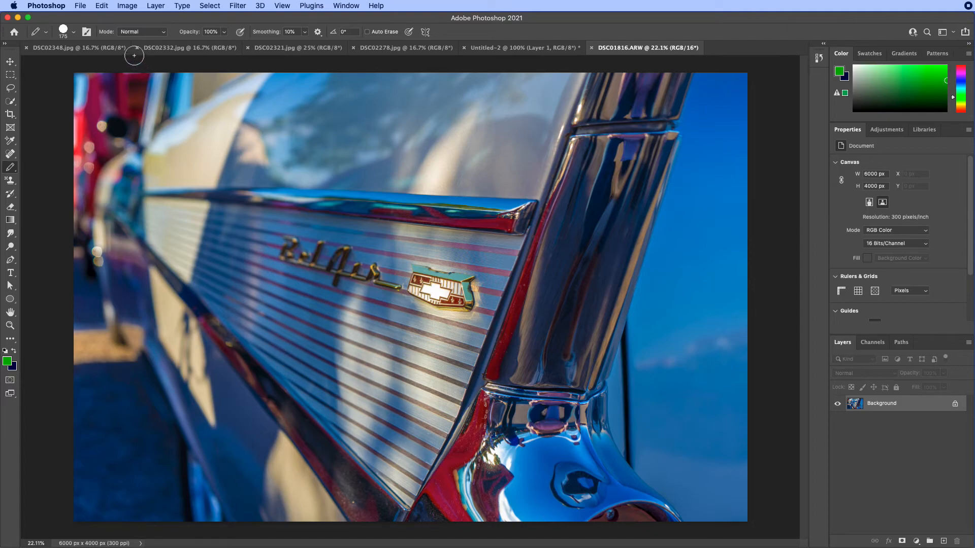
Check the color mode and bit depth of DSC01816.ARW and of DSC02278.jpg.
{"action": "left_click", "coordinate": [129, 5]}
{"action": "mouse_move", "coordinate": [131, 21]}
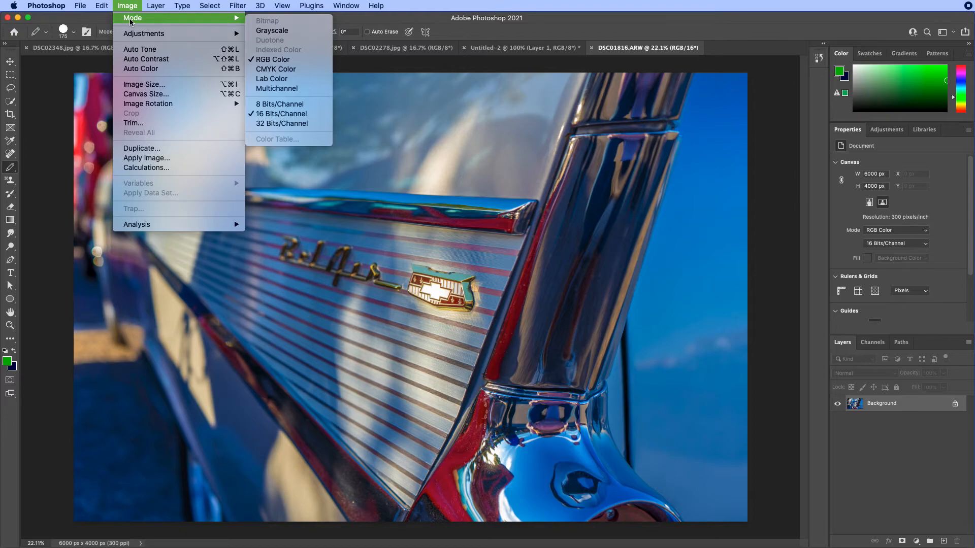
{"action": "left_click", "coordinate": [278, 108]}
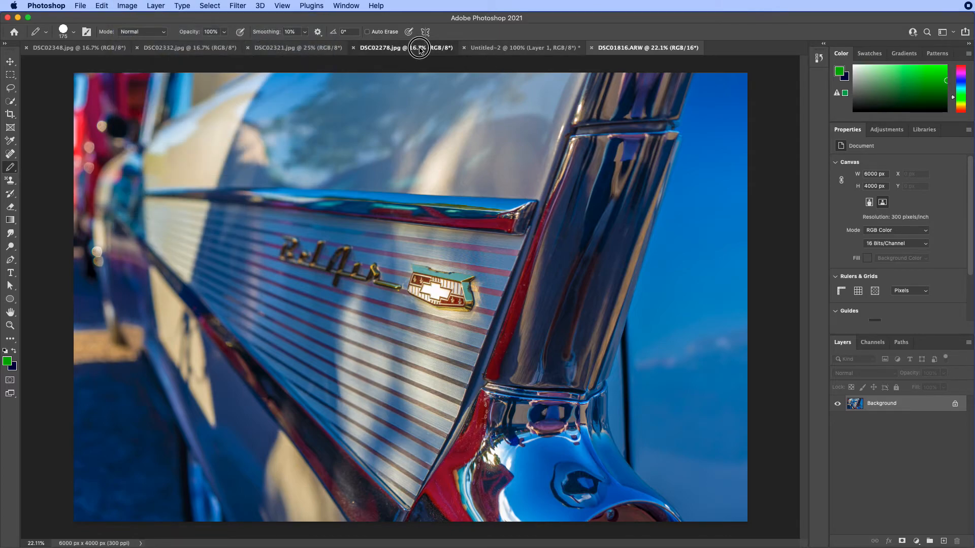
{"action": "left_click", "coordinate": [419, 49]}
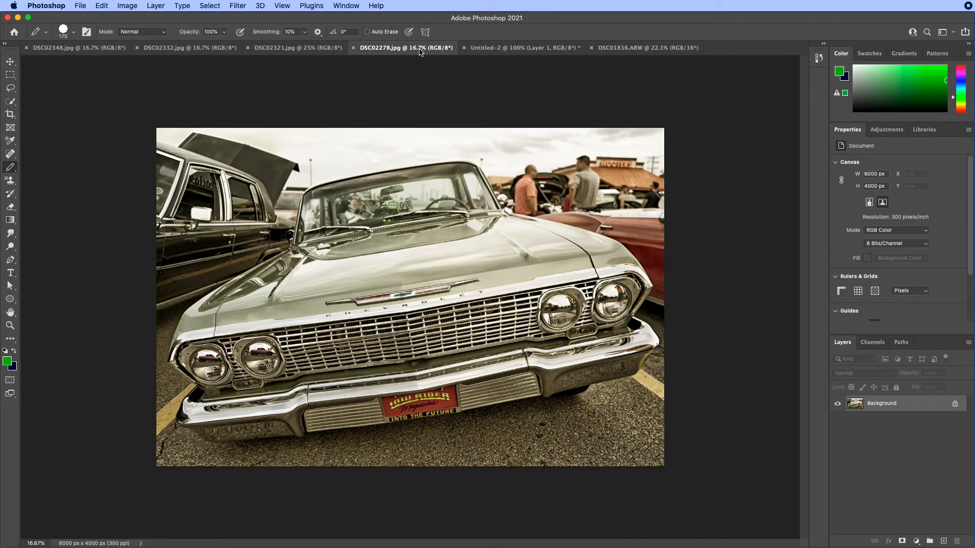
{"action": "left_click", "coordinate": [127, 6]}
{"action": "mouse_move", "coordinate": [140, 21]}
{"action": "left_click", "coordinate": [279, 104]}
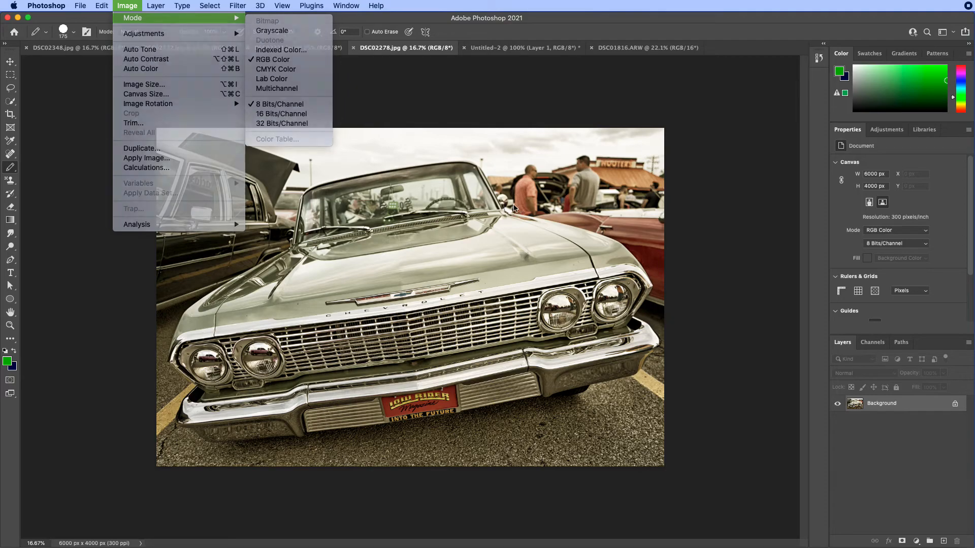
Check the bit depth of the Untitled-2 document and compare it with that of DSC01816.ARW.
{"action": "left_click", "coordinate": [500, 49]}
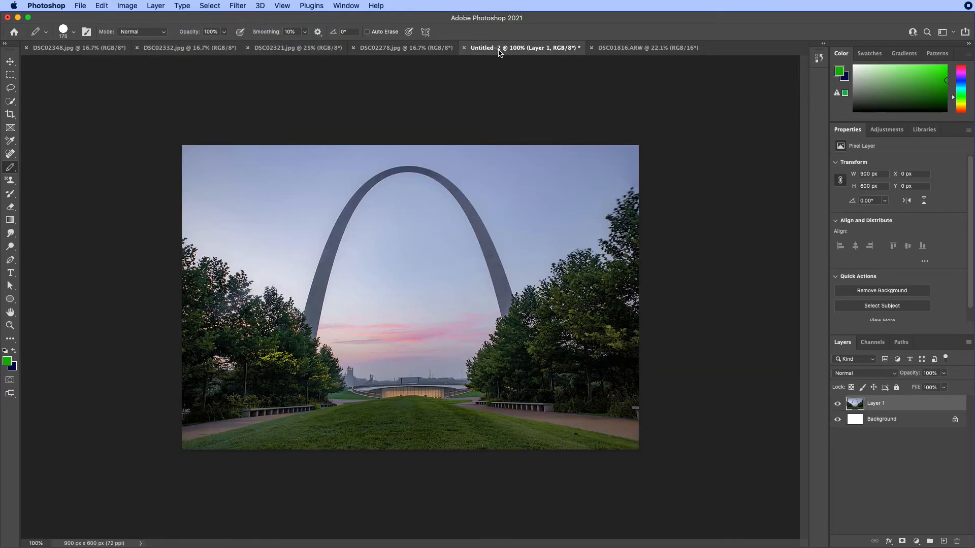
{"action": "left_click", "coordinate": [127, 7]}
{"action": "mouse_move", "coordinate": [130, 19]}
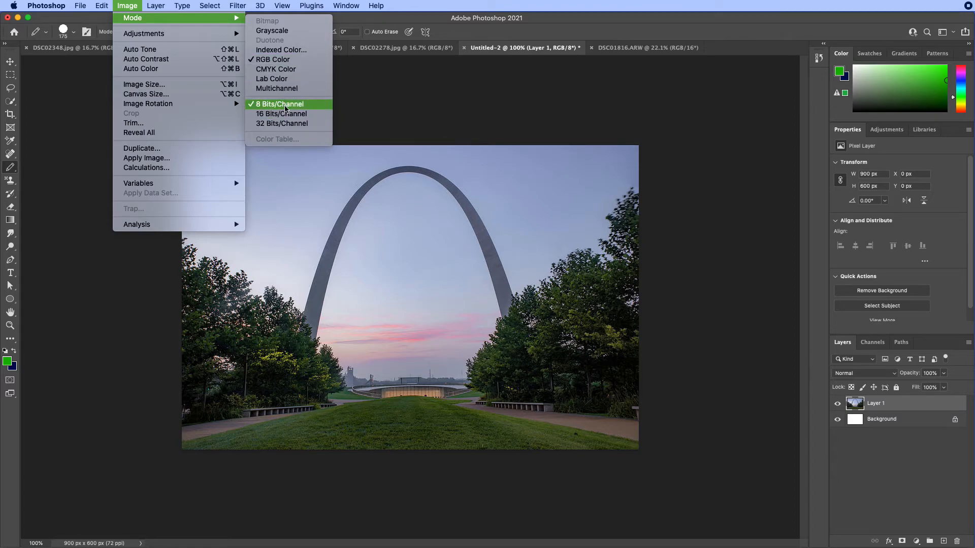
{"action": "left_click", "coordinate": [535, 105]}
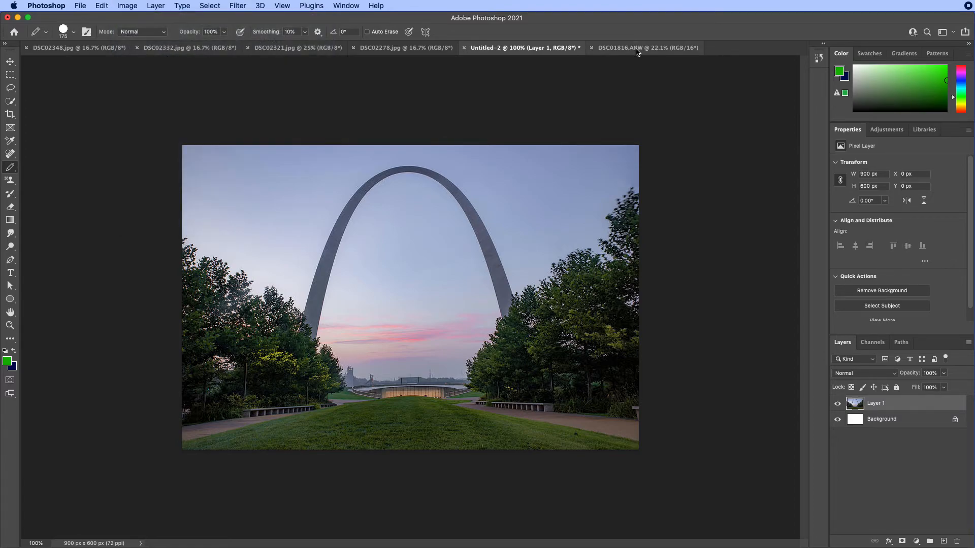
{"action": "left_click", "coordinate": [633, 47]}
{"action": "left_click", "coordinate": [132, 10]}
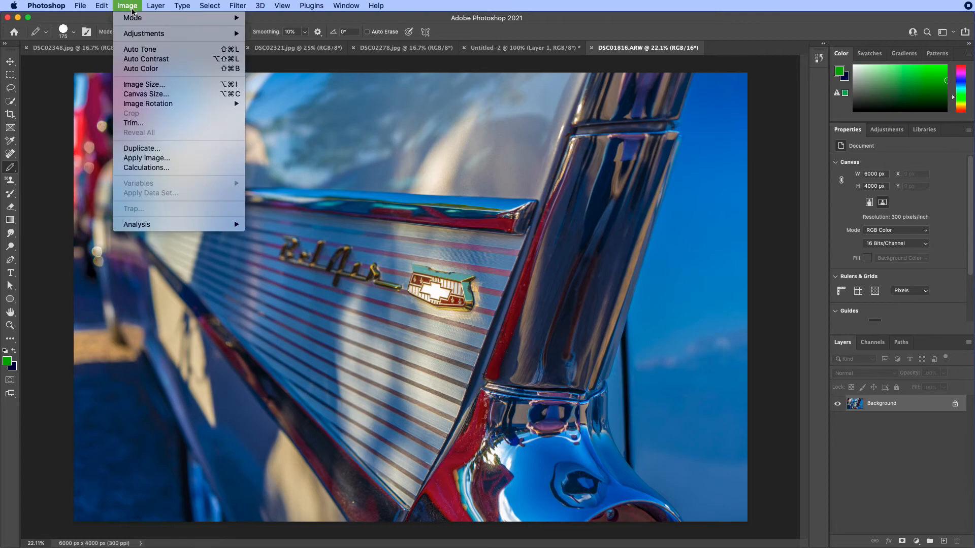
{"action": "mouse_move", "coordinate": [142, 19]}
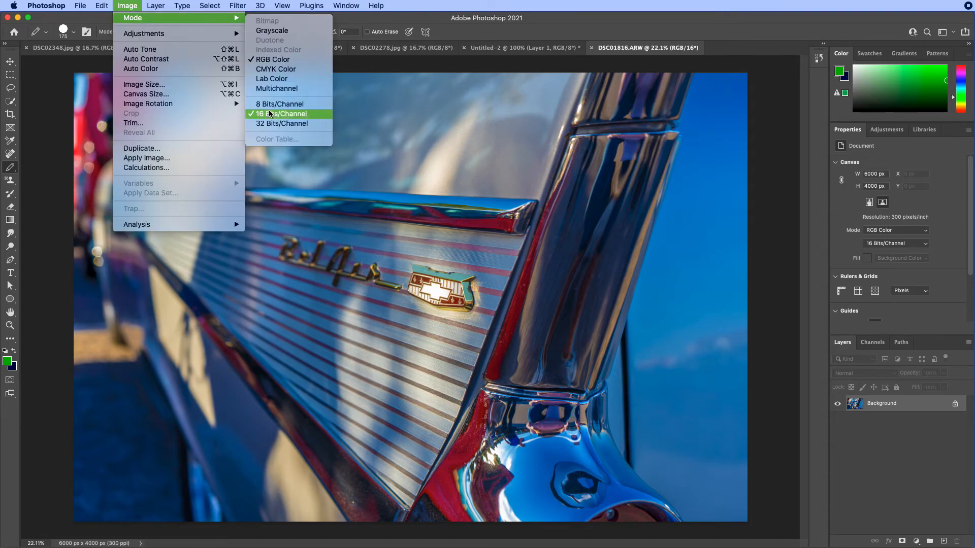
{"action": "left_click", "coordinate": [329, 277]}
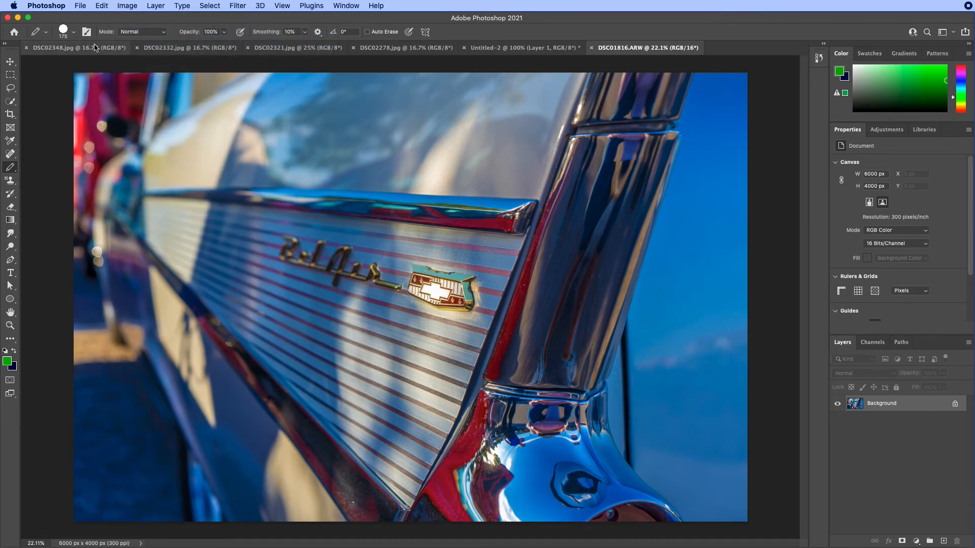
Inspect the Save As format choices for the 16-bit DSC01816.ARW again and cancel without saving.
{"action": "left_click", "coordinate": [80, 6]}
{"action": "left_click", "coordinate": [97, 121]}
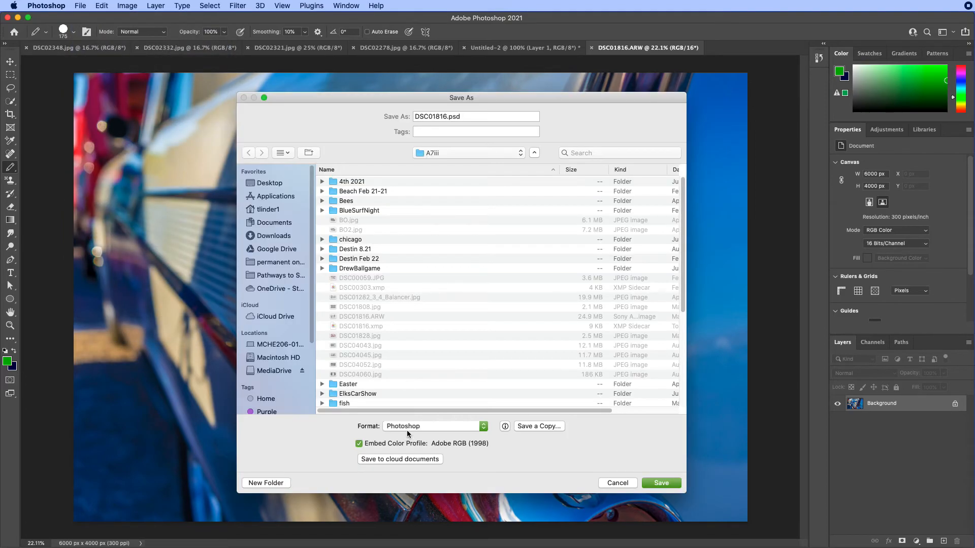
{"action": "left_click", "coordinate": [407, 426]}
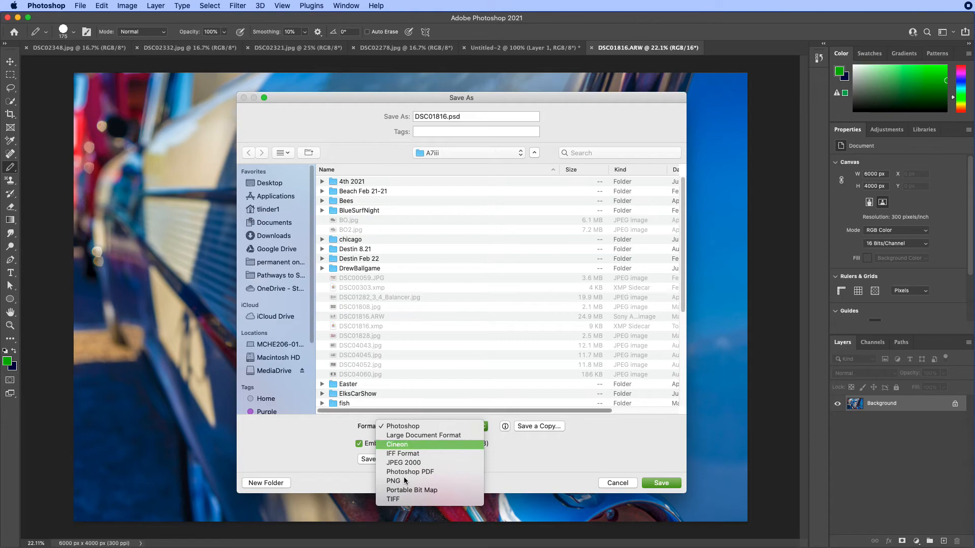
{"action": "left_click", "coordinate": [298, 451]}
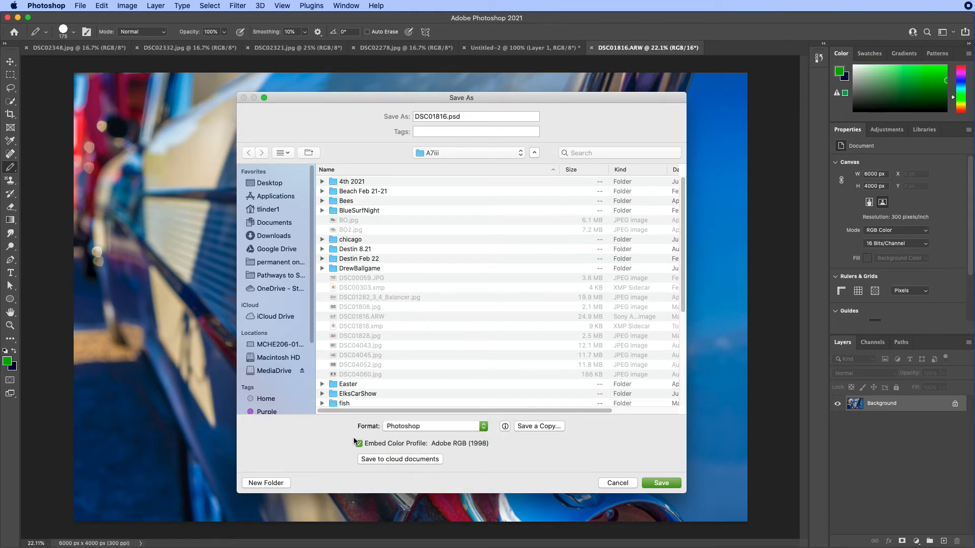
{"action": "left_click", "coordinate": [411, 424]}
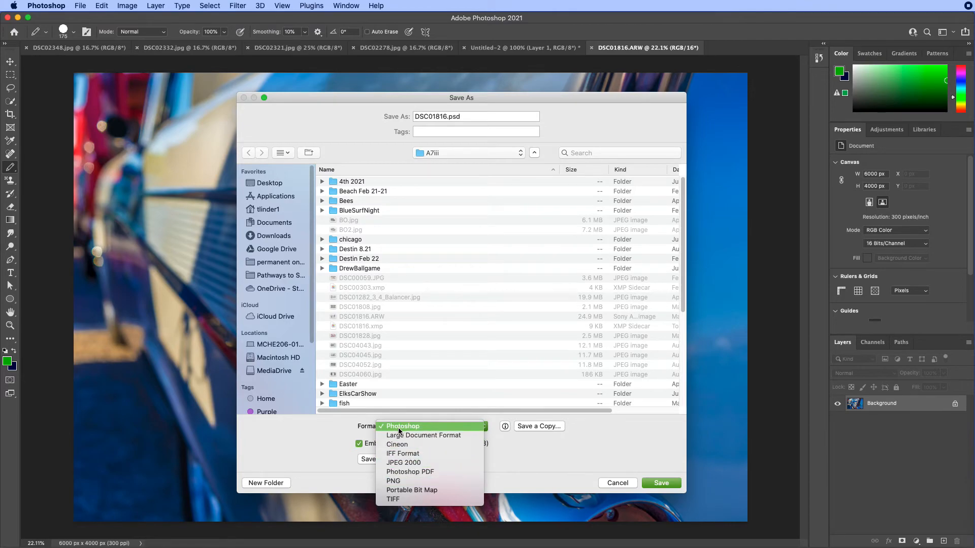
{"action": "left_click", "coordinate": [337, 440]}
{"action": "left_click", "coordinate": [617, 482]}
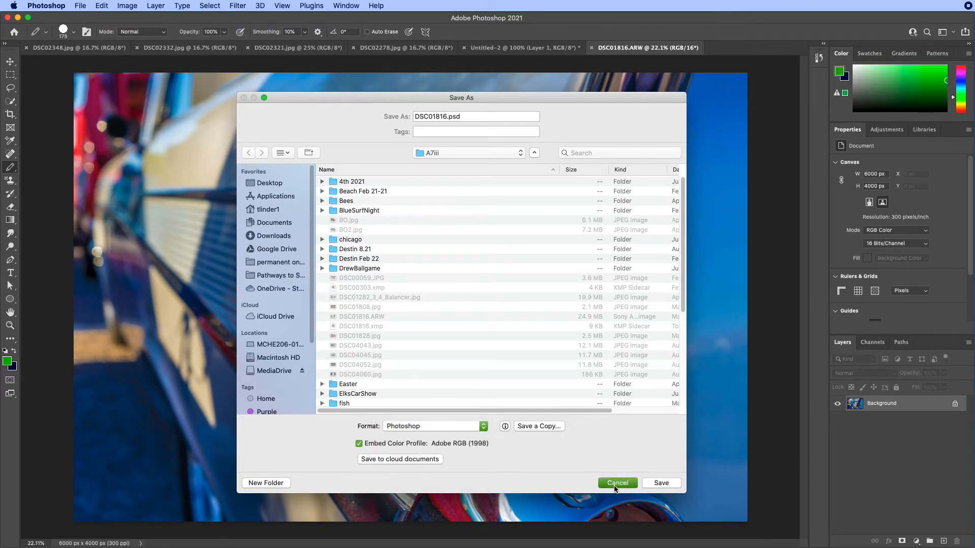
Switch to DSC02278.jpg and add a new empty layer above its Background.
{"action": "left_click", "coordinate": [407, 48]}
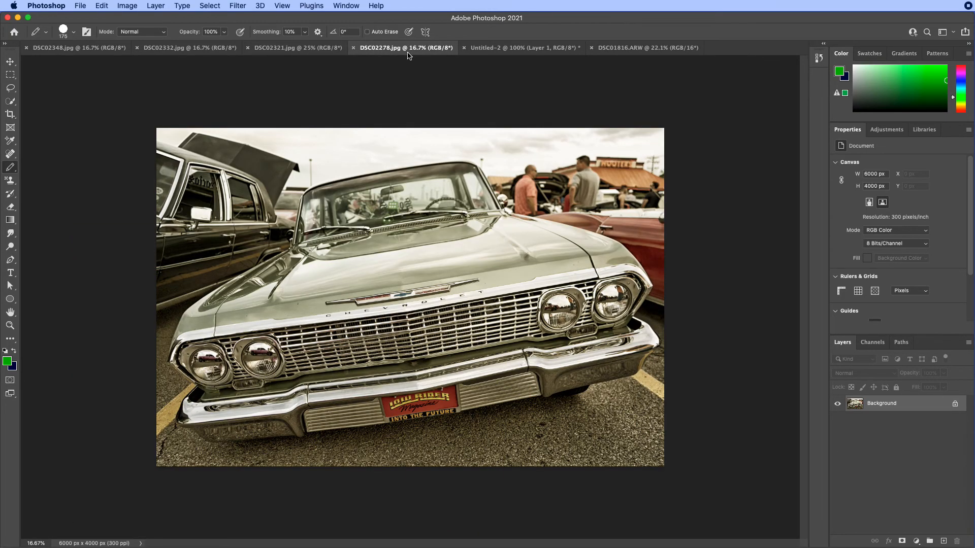
{"action": "left_click", "coordinate": [944, 541]}
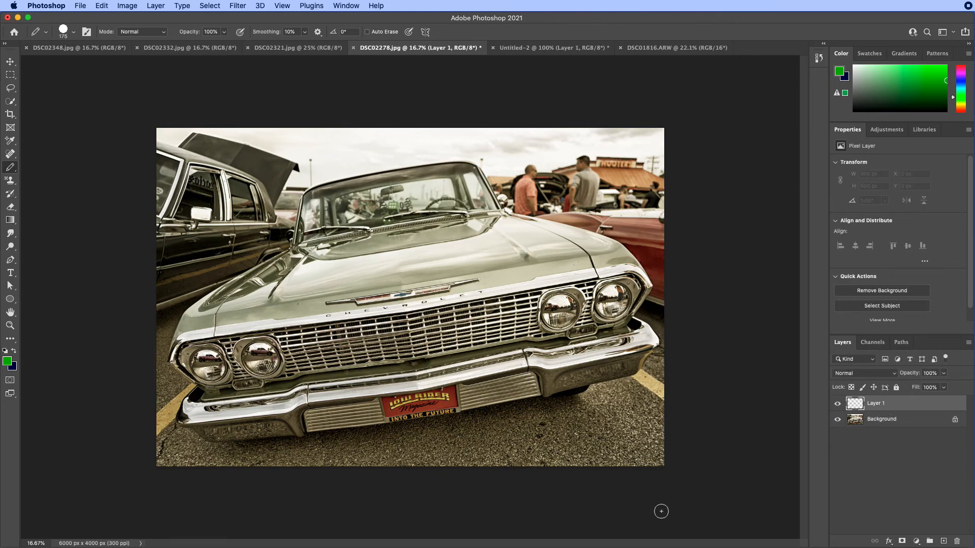
Start saving the layered DSC02278, try TIFF as the format and return the format to Photoshop.
{"action": "left_click", "coordinate": [86, 6]}
{"action": "left_click", "coordinate": [91, 112]}
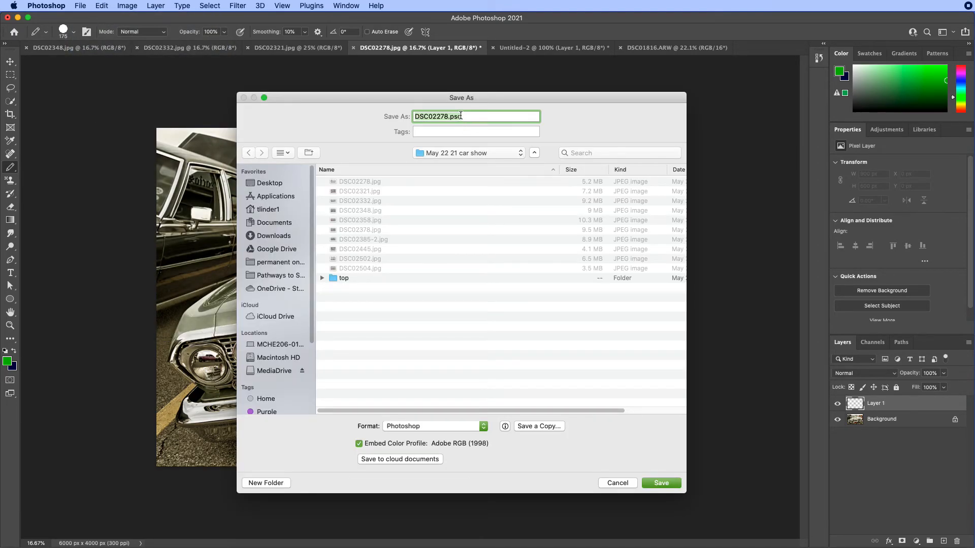
{"action": "left_click", "coordinate": [460, 116]}
{"action": "left_click", "coordinate": [413, 427]}
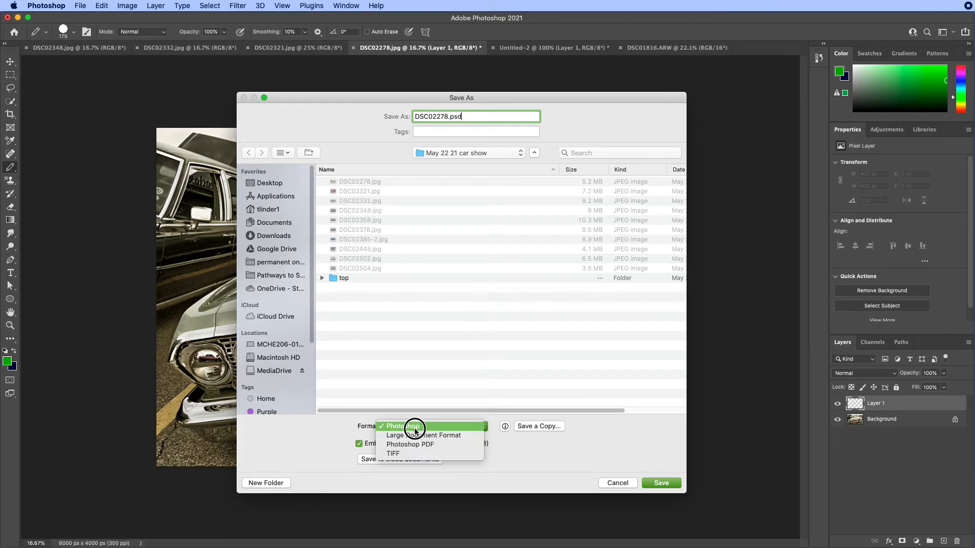
{"action": "left_click", "coordinate": [396, 454]}
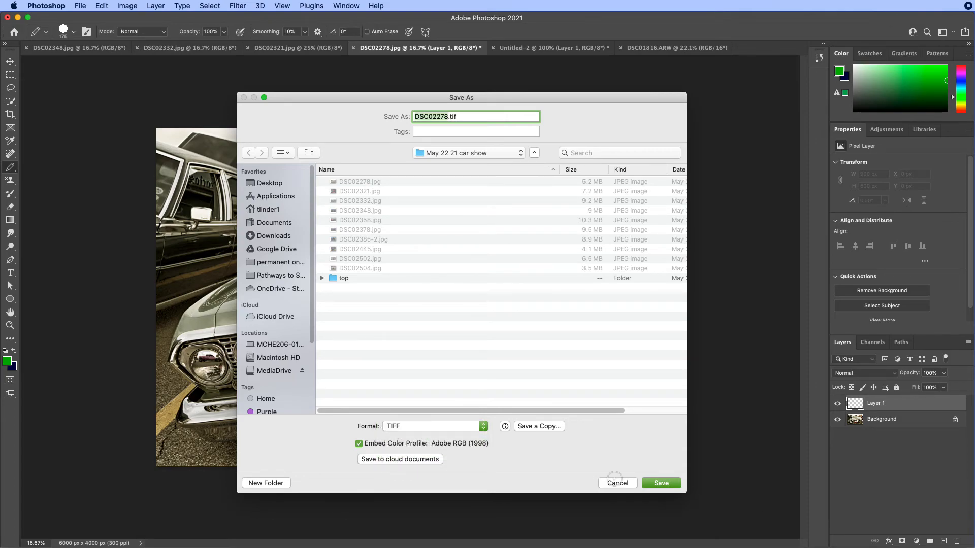
{"action": "left_click", "coordinate": [461, 428]}
{"action": "left_click", "coordinate": [454, 399]}
Set up saving a copy of DSC02278 in JPEG format and cancel it.
{"action": "left_click", "coordinate": [534, 428]}
{"action": "left_click", "coordinate": [426, 384]}
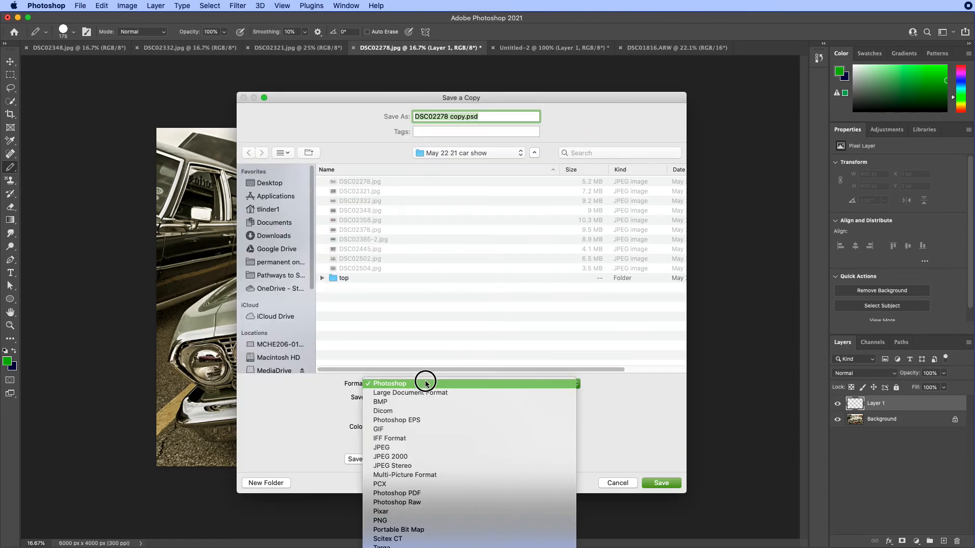
{"action": "left_click", "coordinate": [413, 446]}
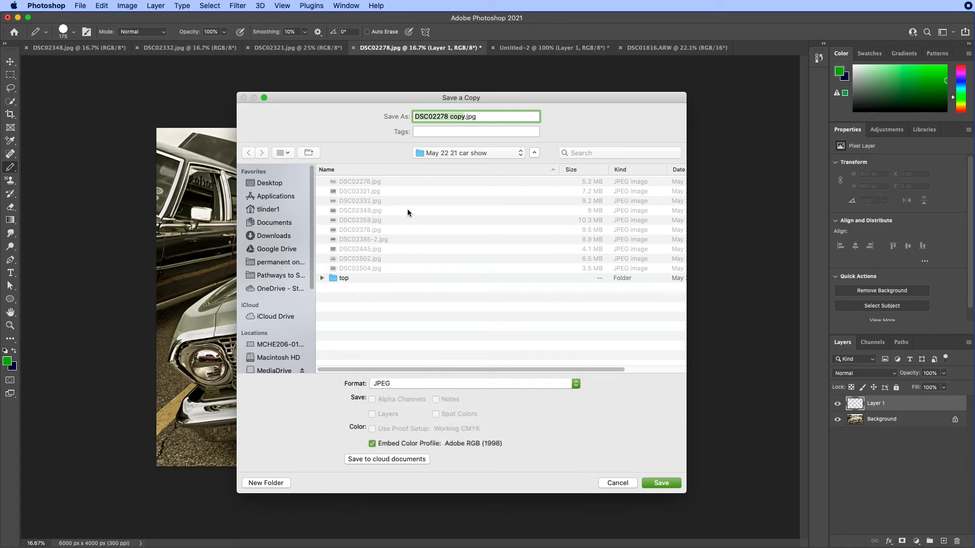
{"action": "left_click", "coordinate": [462, 118]}
{"action": "left_click", "coordinate": [617, 483]}
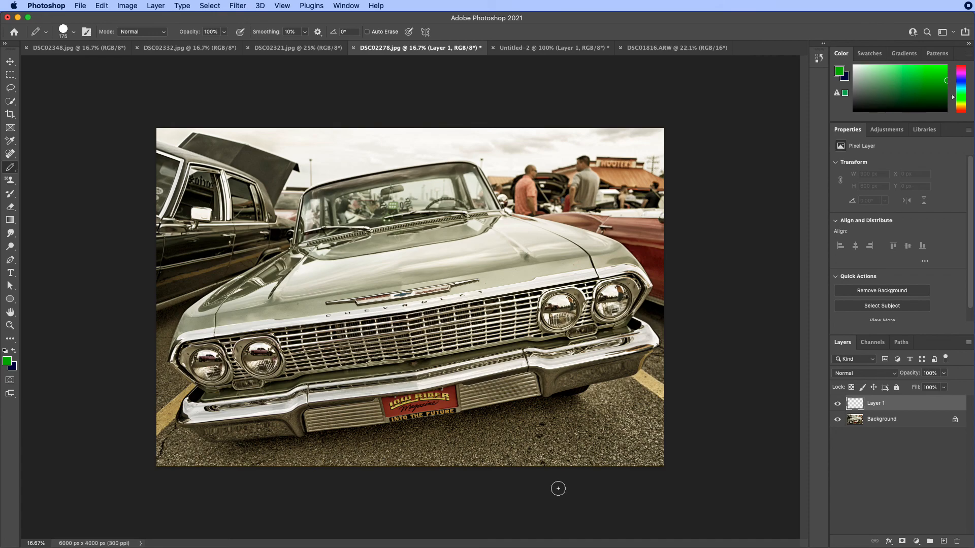
Show the export options available for DSC02278.jpg.
{"action": "left_click", "coordinate": [78, 6]}
{"action": "mouse_move", "coordinate": [169, 157]}
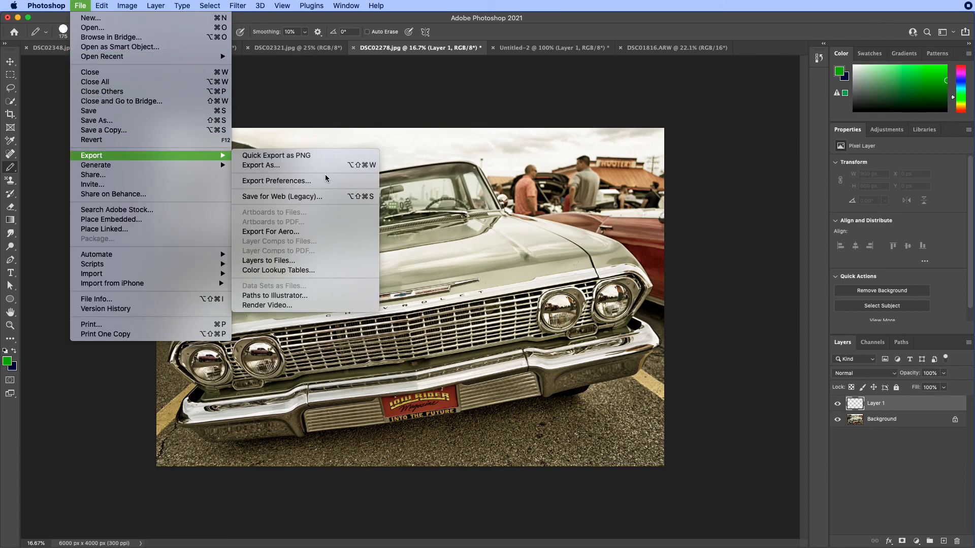